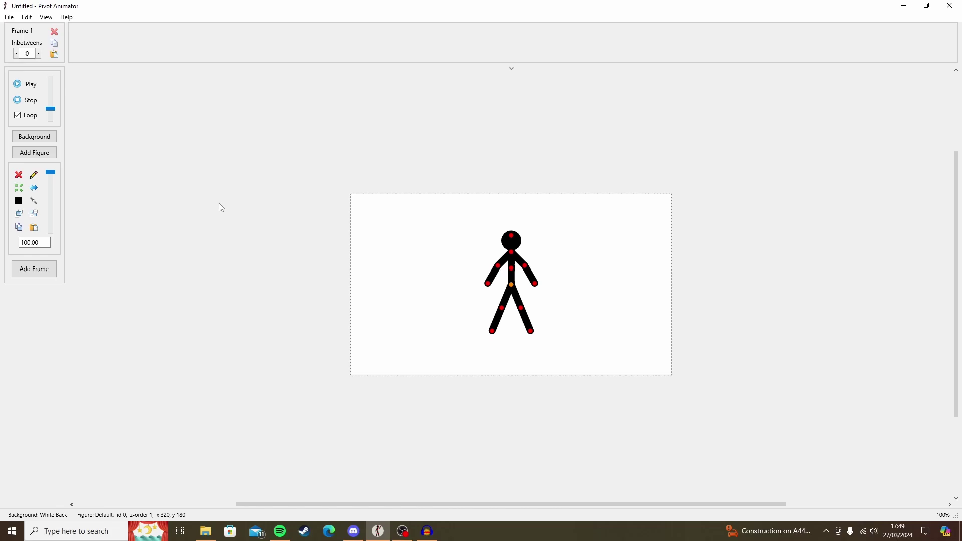
- In Edit > Options, set the animation size to 1920 by 1080 and play speed to 24 fps
left_click(30, 18)
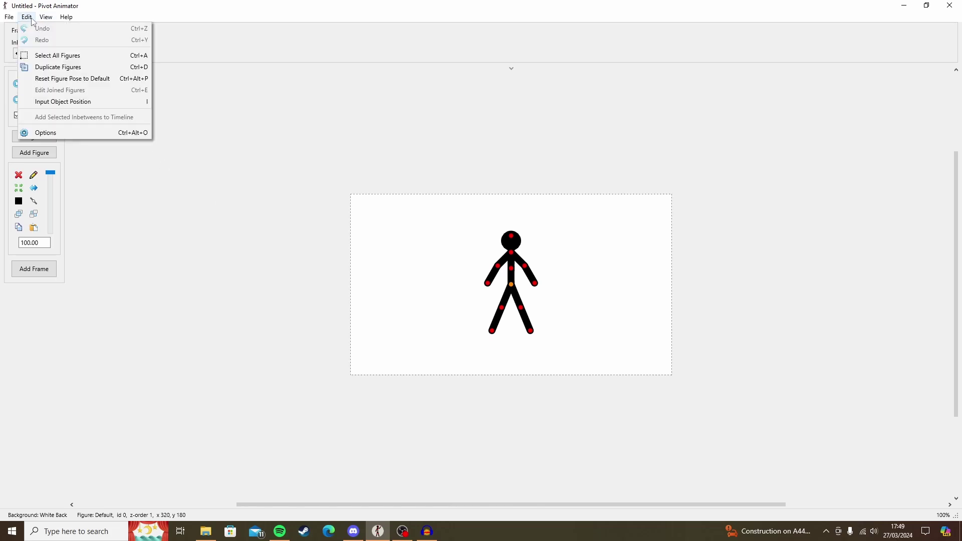
left_click(44, 131)
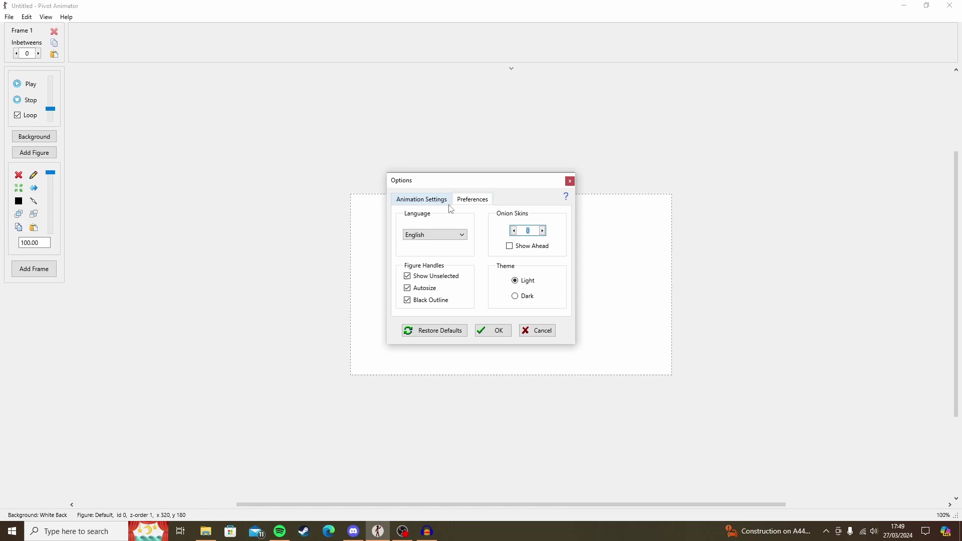
left_click(448, 203)
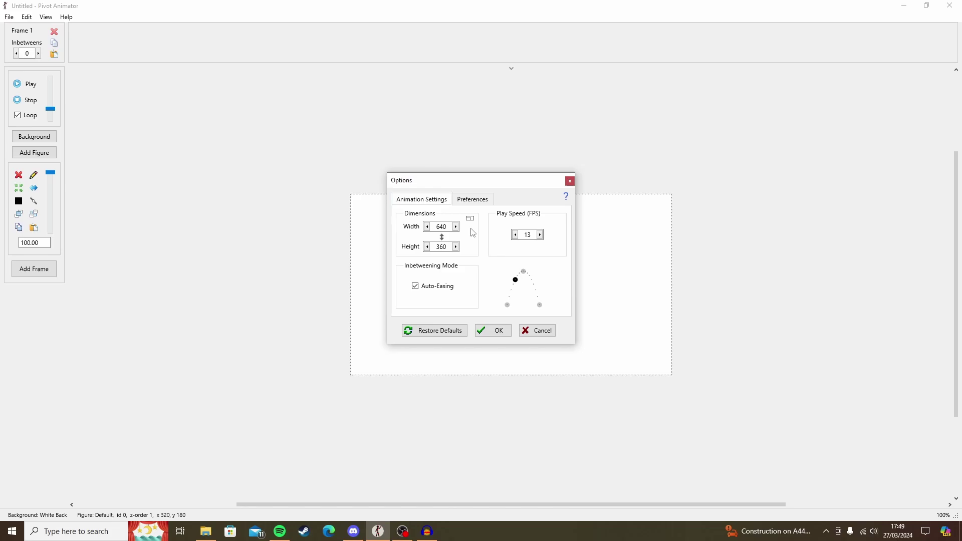
left_click(448, 226)
double_click(437, 226)
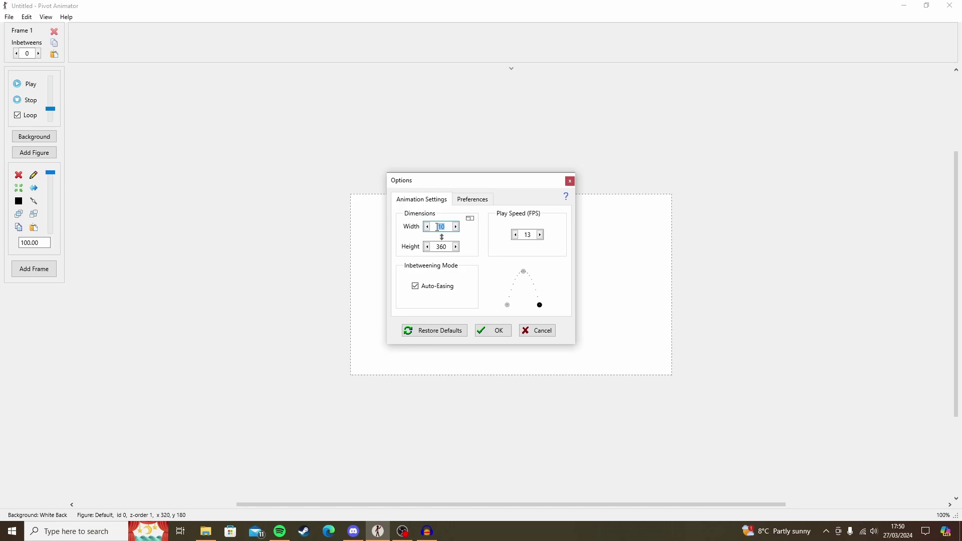
type("1920")
double_click(451, 247)
type("1080")
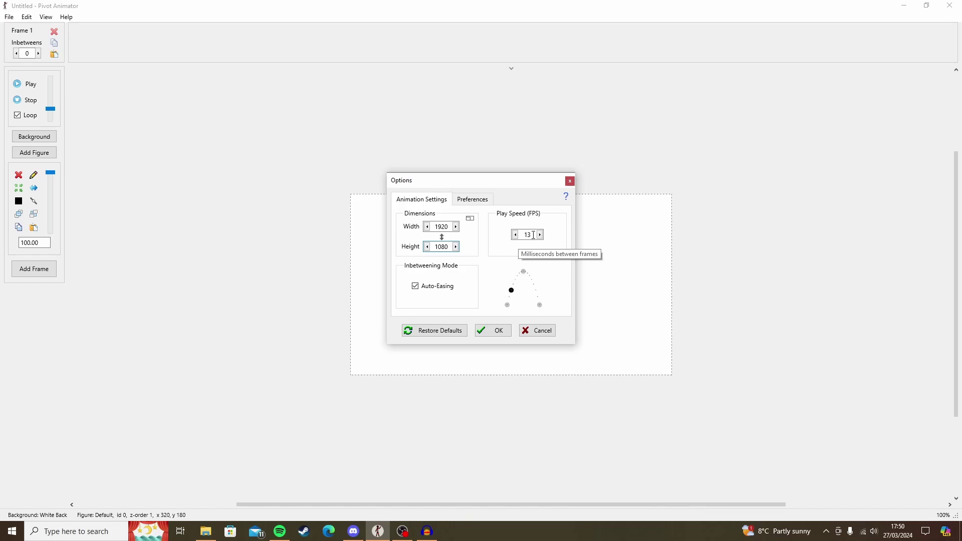
left_click_drag(533, 235, 522, 236)
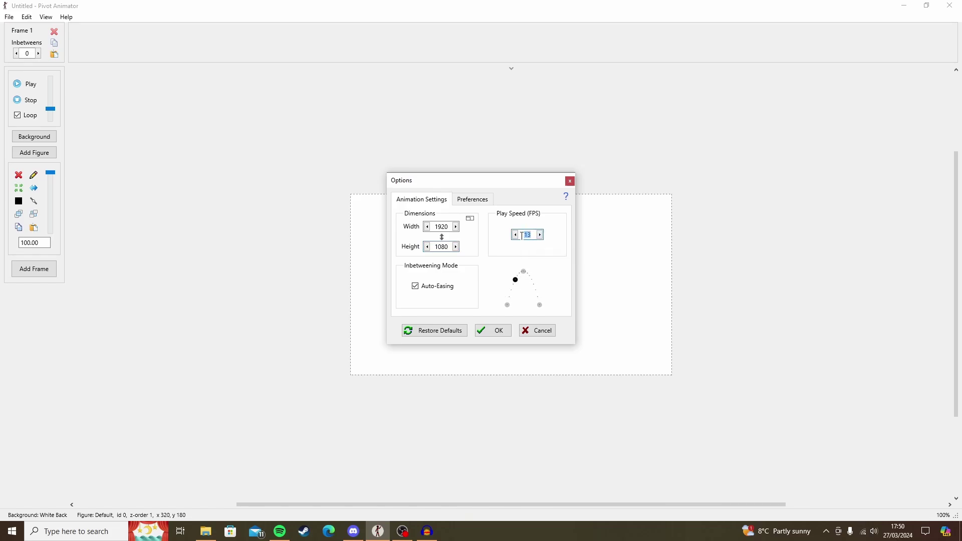
type("24")
- On Preferences, set Onion Skins to 3 and tick Show Ahead
left_click(479, 201)
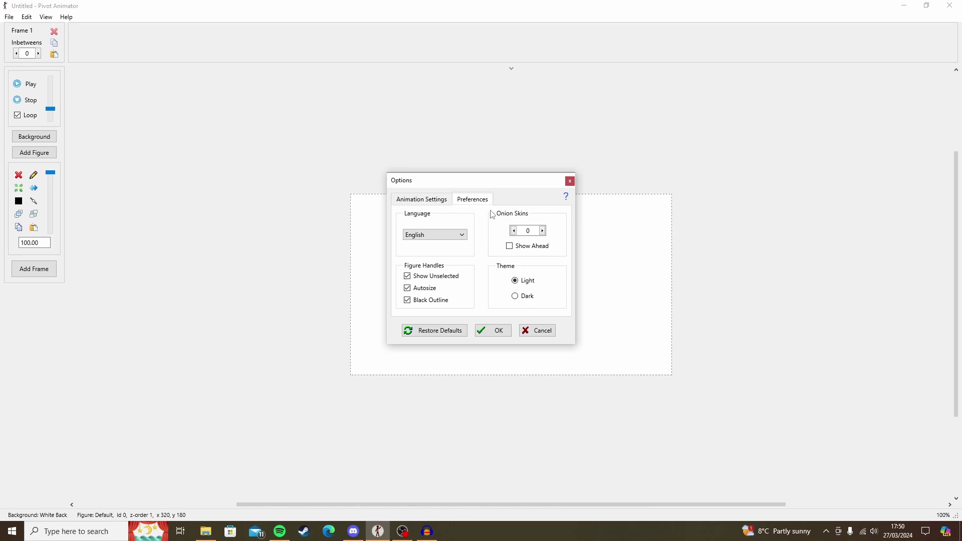
left_click(529, 232)
left_click(509, 246)
- Apply the new 1920×1080 settings and centre the stick figure on the enlarged stage
left_click(499, 333)
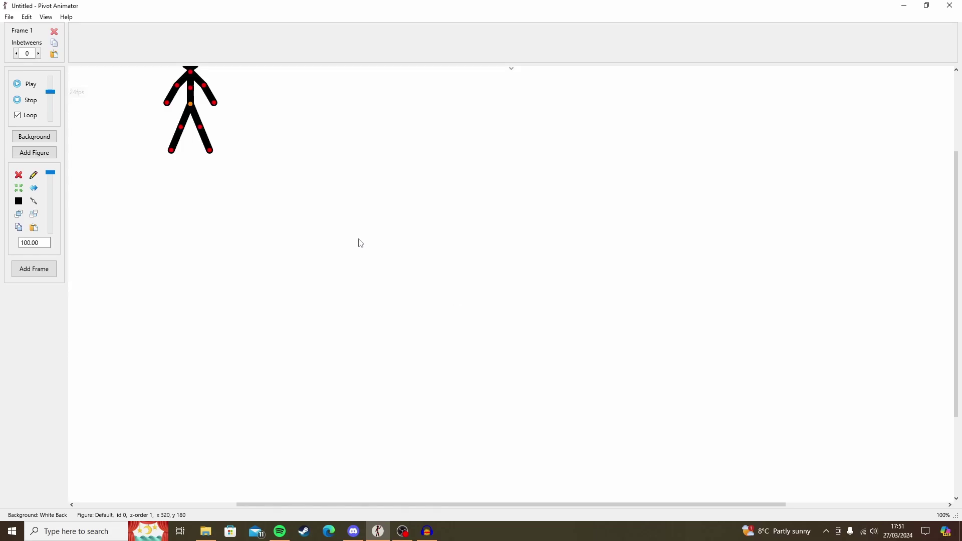
scroll(364, 246, "down", 2)
scroll(393, 259, "up", 1)
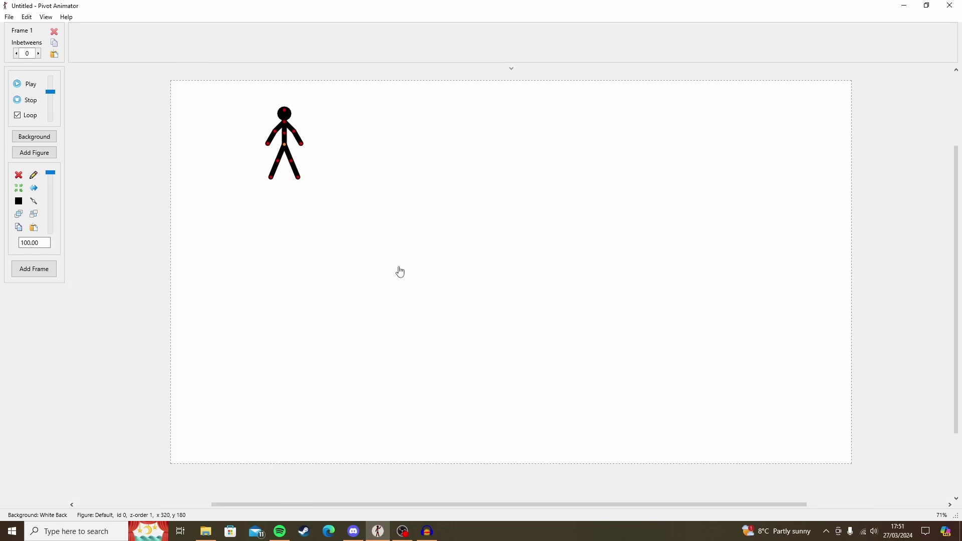
left_click(18, 188)
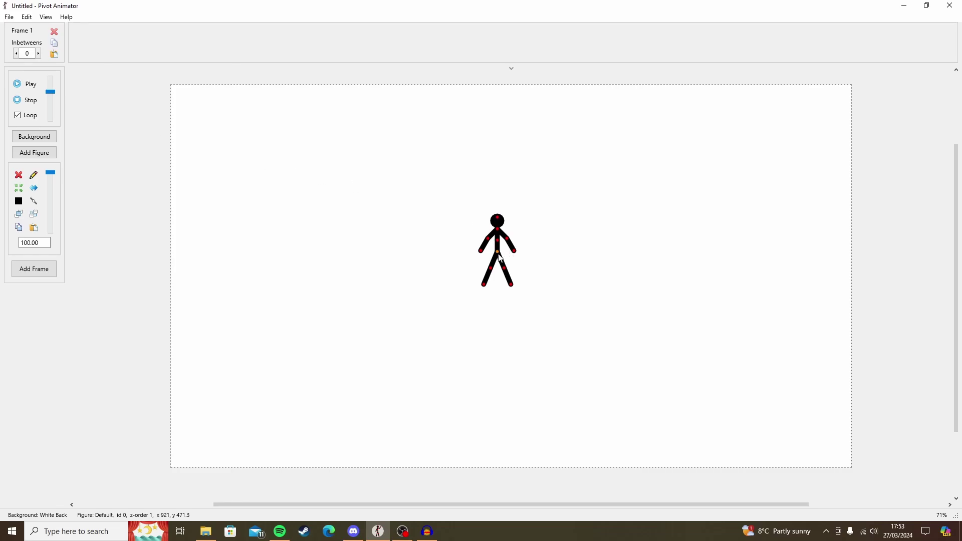
- Scale the stick figure to 300 and strip a copy of its figure type down to one segment
left_click_drag(44, 244, 49, 201)
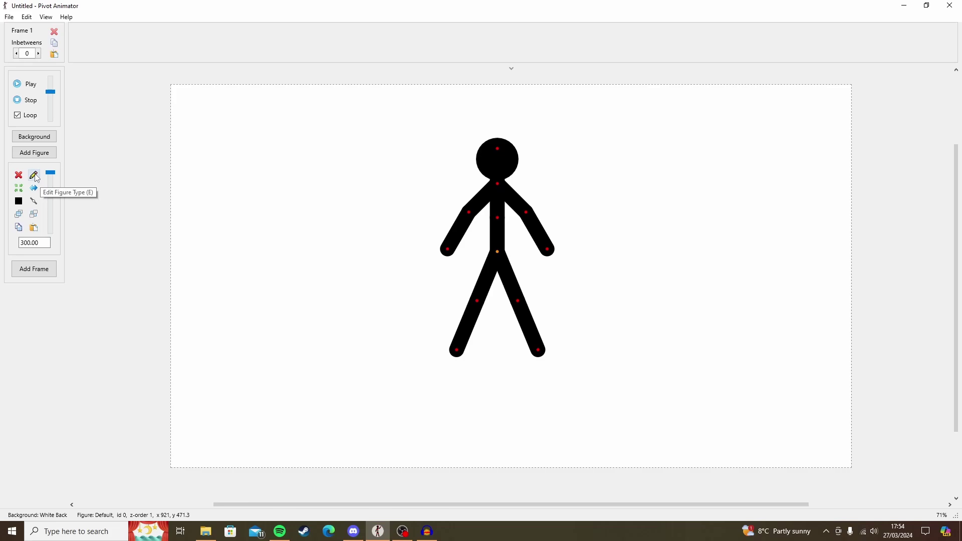
left_click(34, 175)
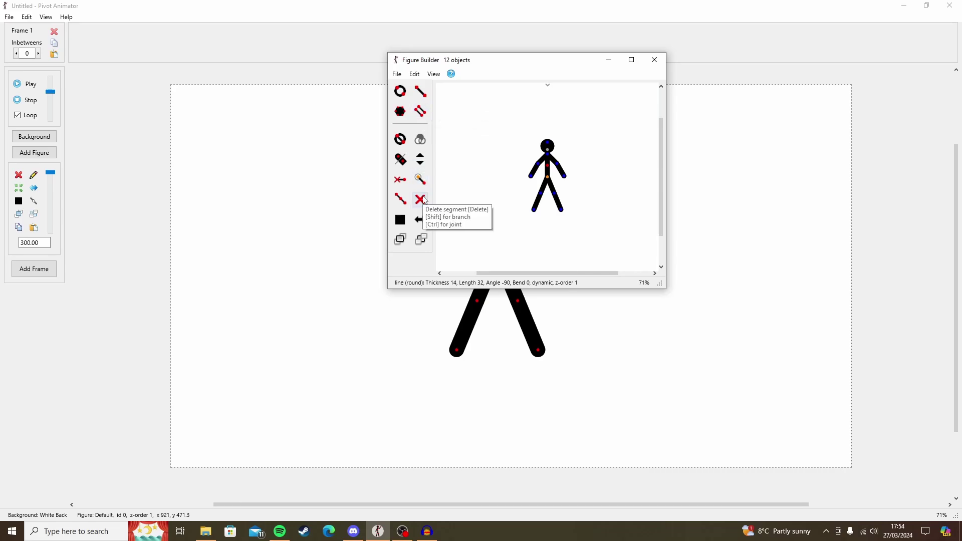
left_click(420, 200)
left_click(421, 199)
left_click(421, 199)
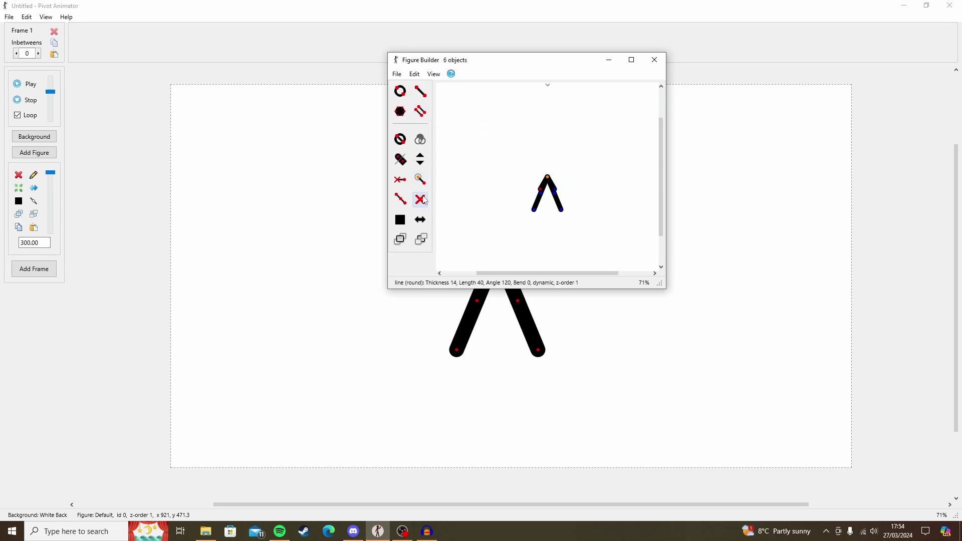
left_click(420, 200)
left_click(421, 199)
left_click(421, 199)
left_click(421, 199)
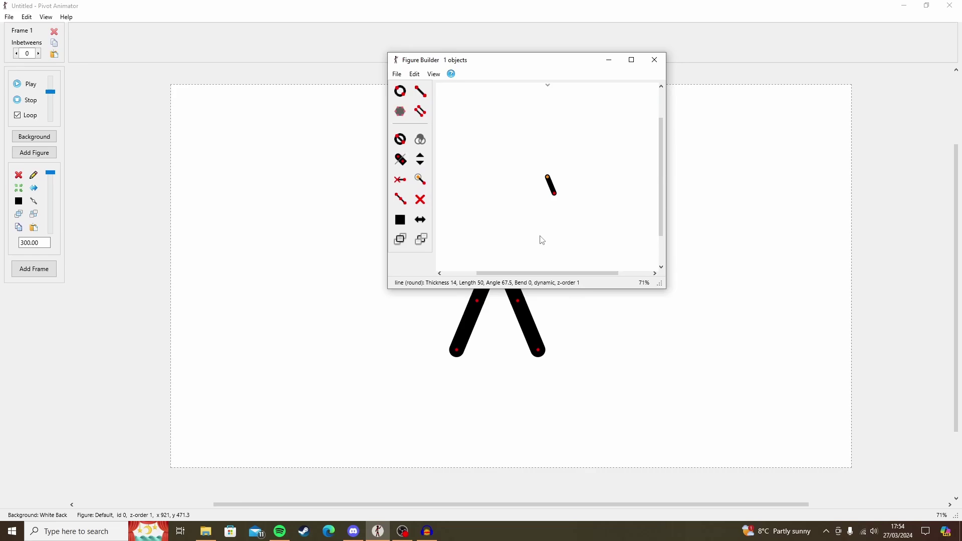
- Add the single-segment figure to the animation under the name 'line'
left_click(397, 74)
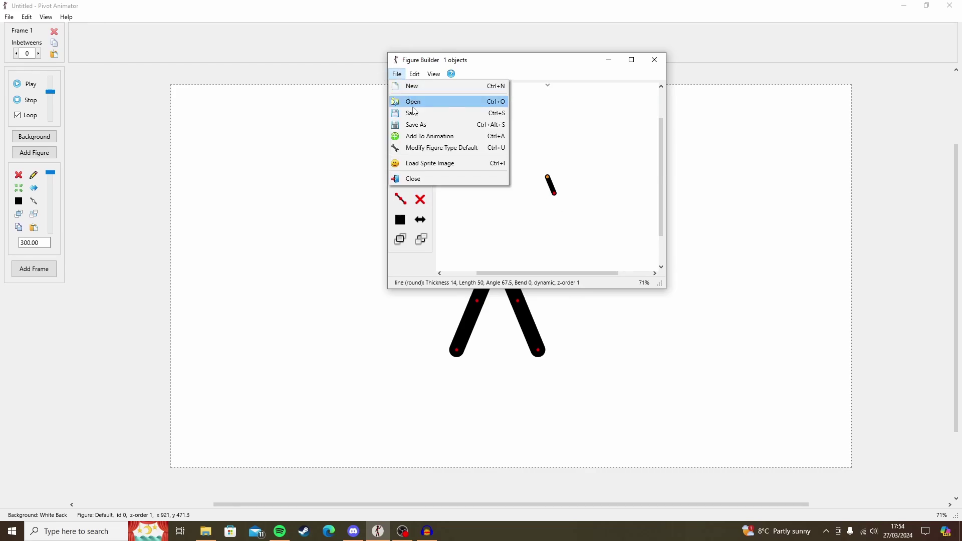
left_click(422, 135)
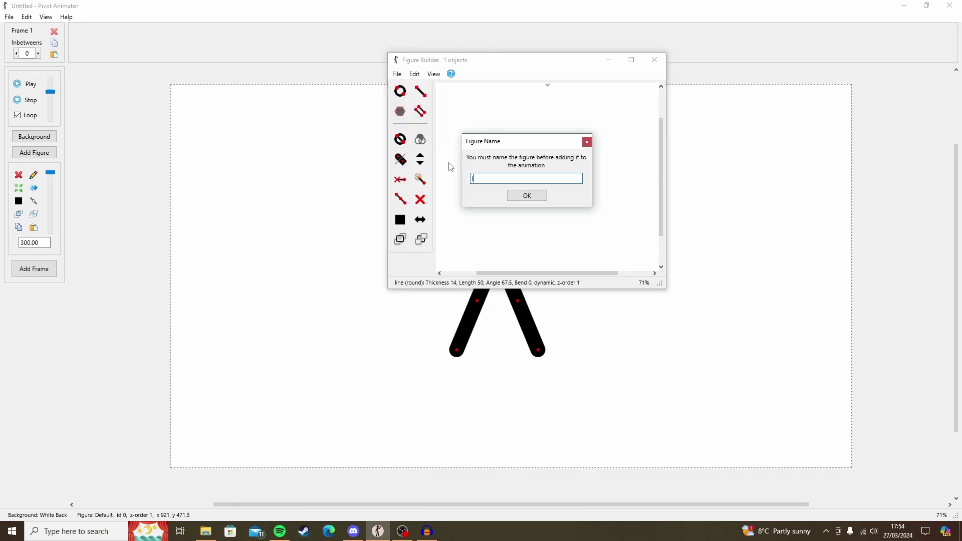
key("Return")
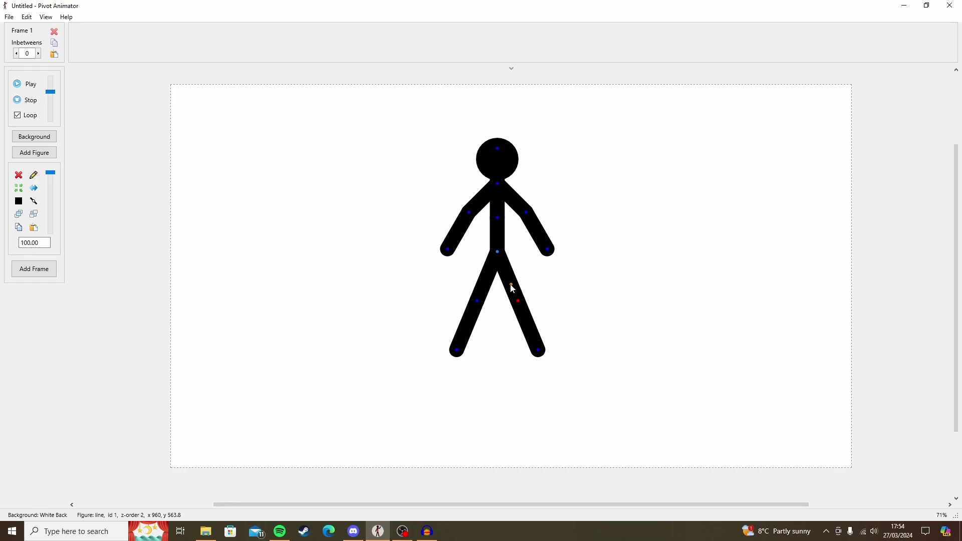
- Rotate, lengthen and move the line into a horizontal bar at the stage bottom, then lower the stick figure onto it
left_click_drag(511, 286, 282, 341)
left_click_drag(288, 357, 562, 341)
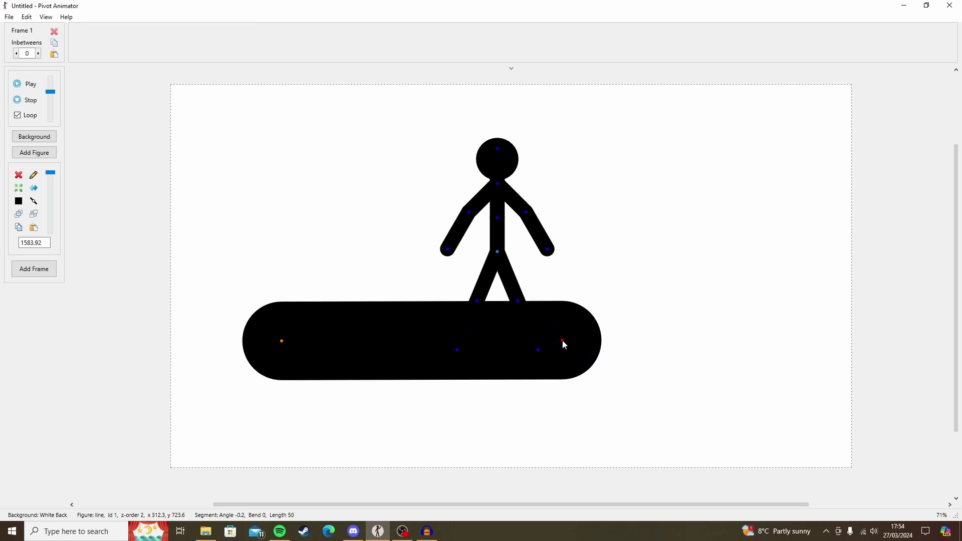
left_click_drag(561, 341, 950, 356)
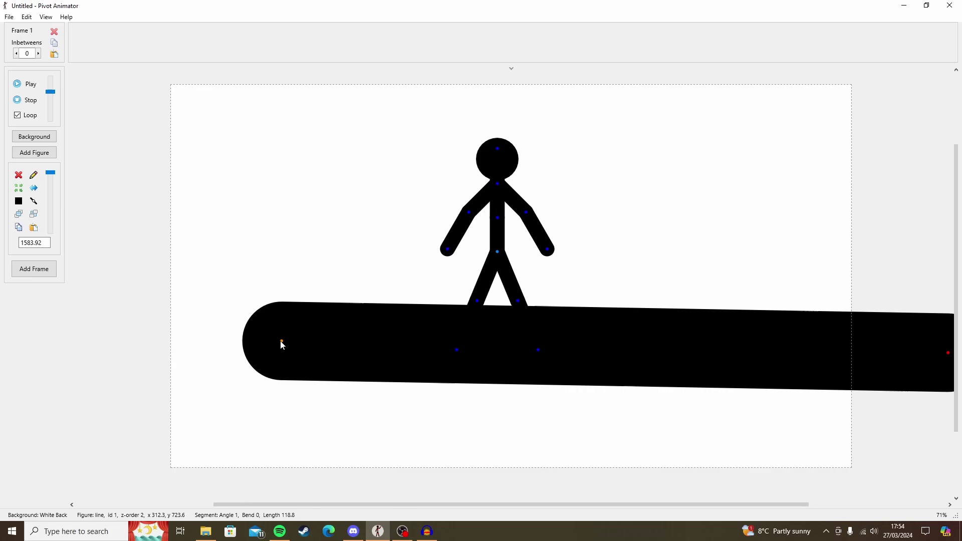
left_click_drag(281, 341, 149, 475)
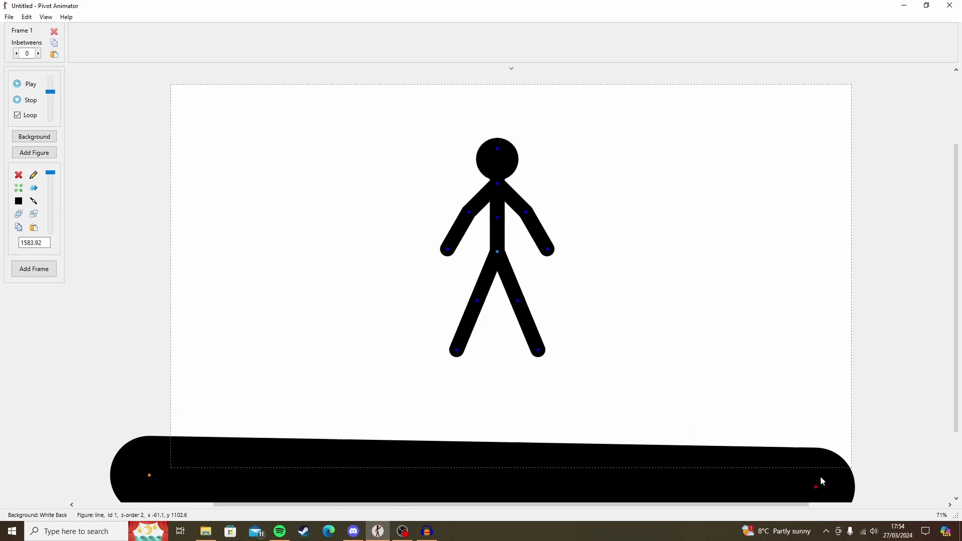
left_click_drag(819, 489, 896, 475)
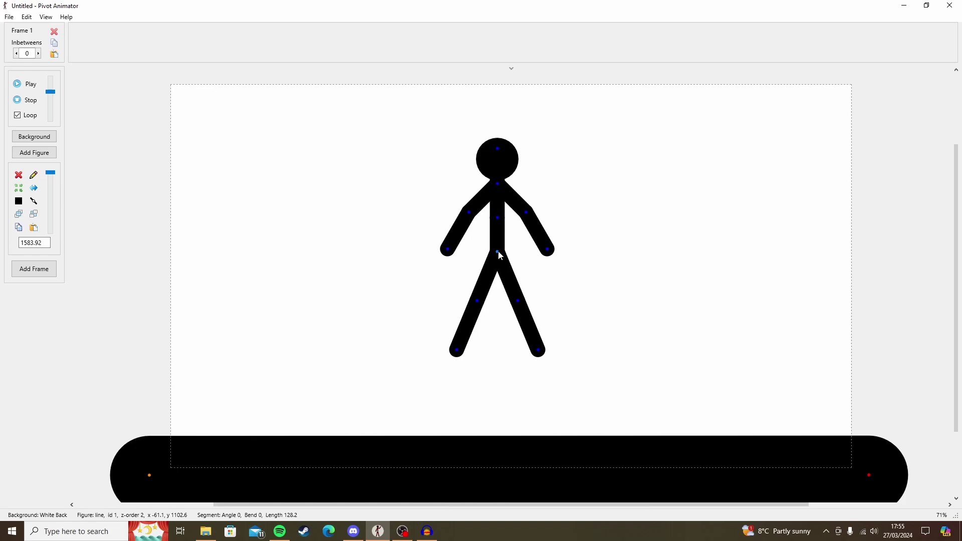
left_click_drag(497, 252, 503, 333)
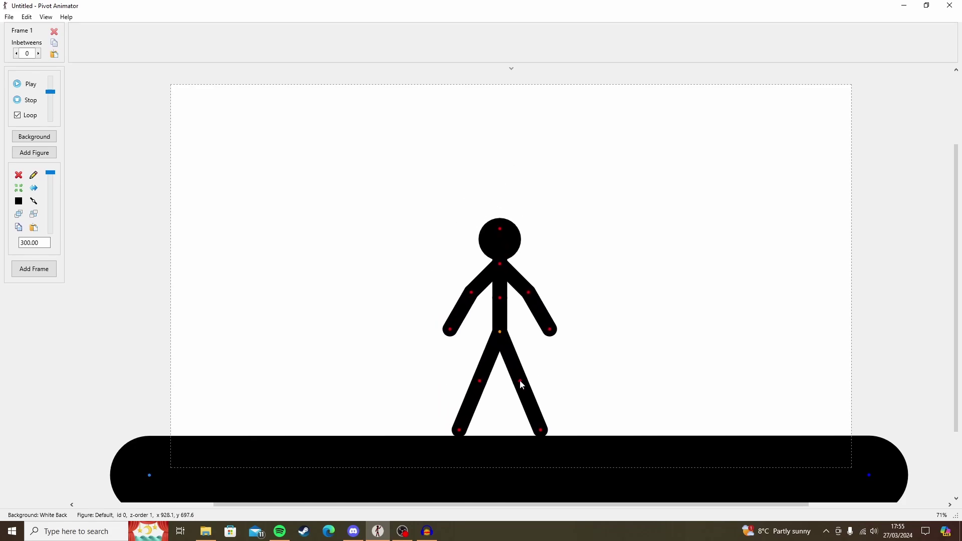
- Spread the legs into a stride, bending both knees with one foot forward and one back
left_click_drag(520, 382, 525, 400)
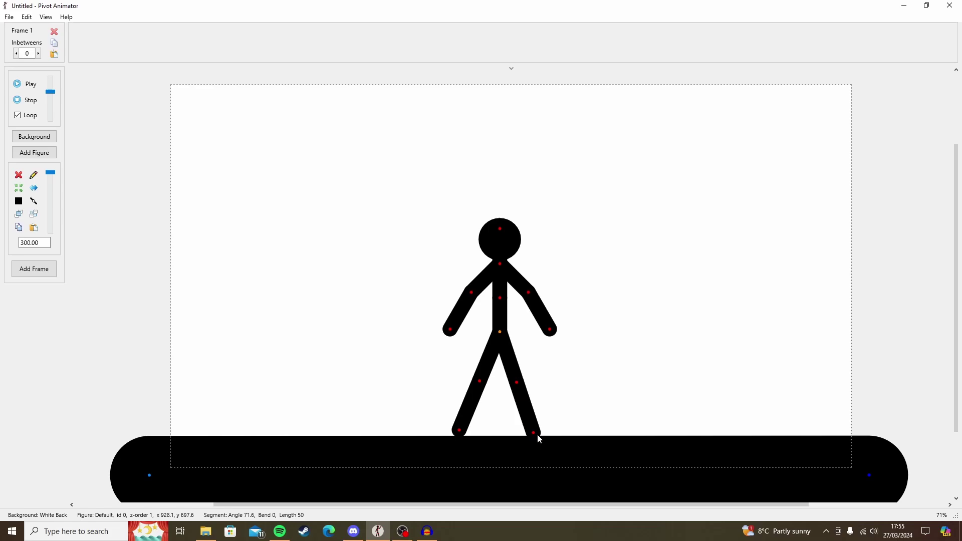
left_click_drag(533, 432, 525, 436)
left_click_drag(478, 382, 488, 383)
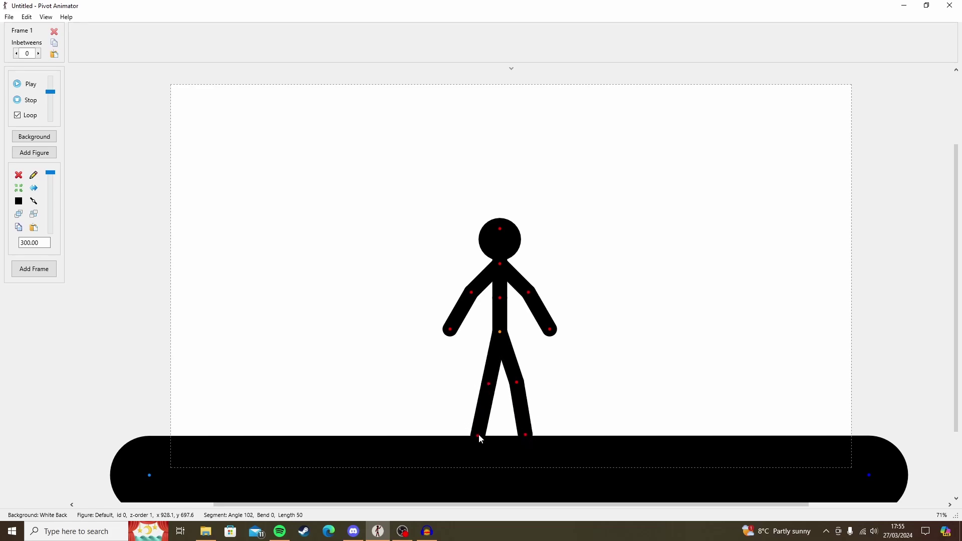
left_click_drag(478, 434, 466, 433)
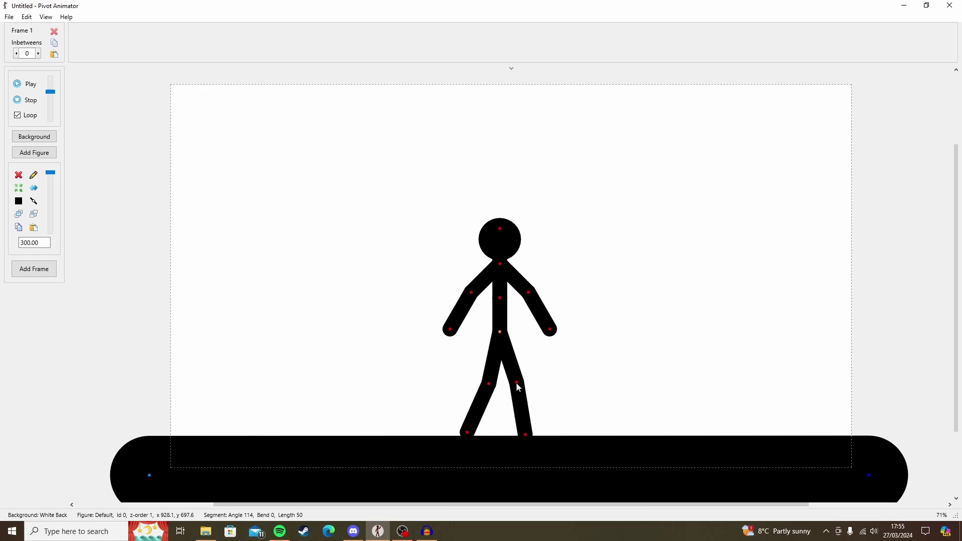
mouse_move(518, 386)
left_mouse_down()
mouse_move(529, 383)
mouse_move(518, 386)
left_mouse_up()
- Lean the upper torso forward and swing both arms into the walking pose
left_click_drag(503, 296, 505, 291)
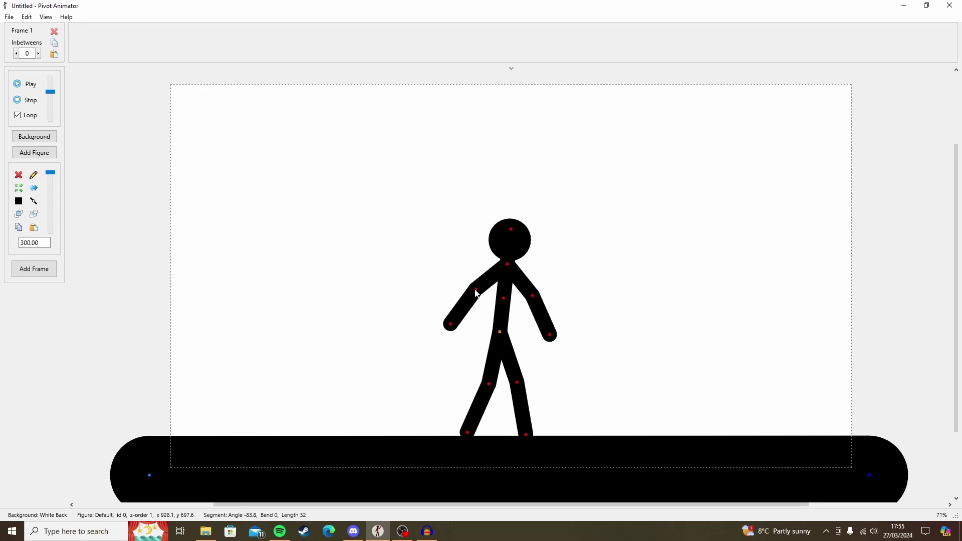
left_click_drag(476, 290, 476, 309)
left_click_drag(533, 295, 520, 302)
mouse_move(523, 345)
left_mouse_down()
mouse_move(537, 353)
mouse_move(537, 344)
left_mouse_up()
left_click_drag(519, 303, 520, 306)
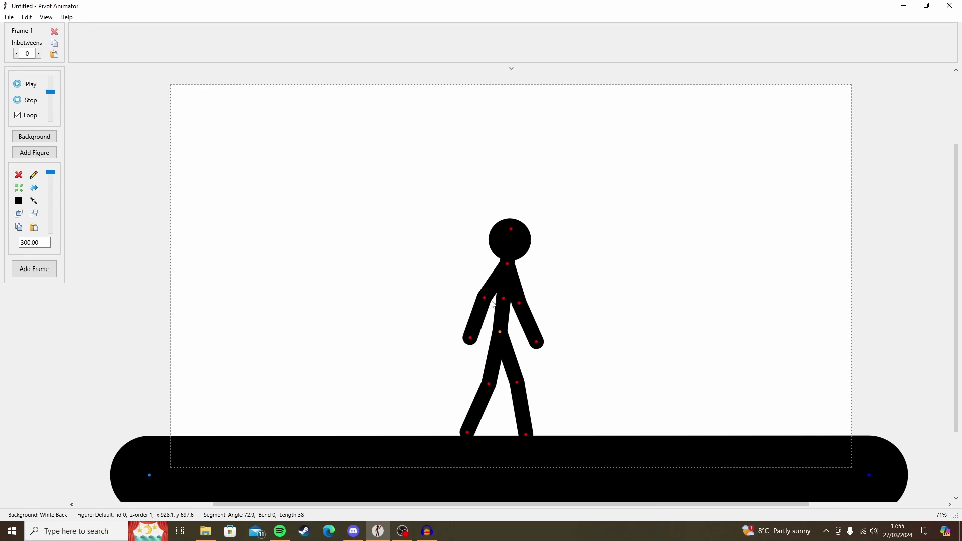
left_click_drag(484, 296, 478, 308)
left_click_drag(537, 344, 539, 340)
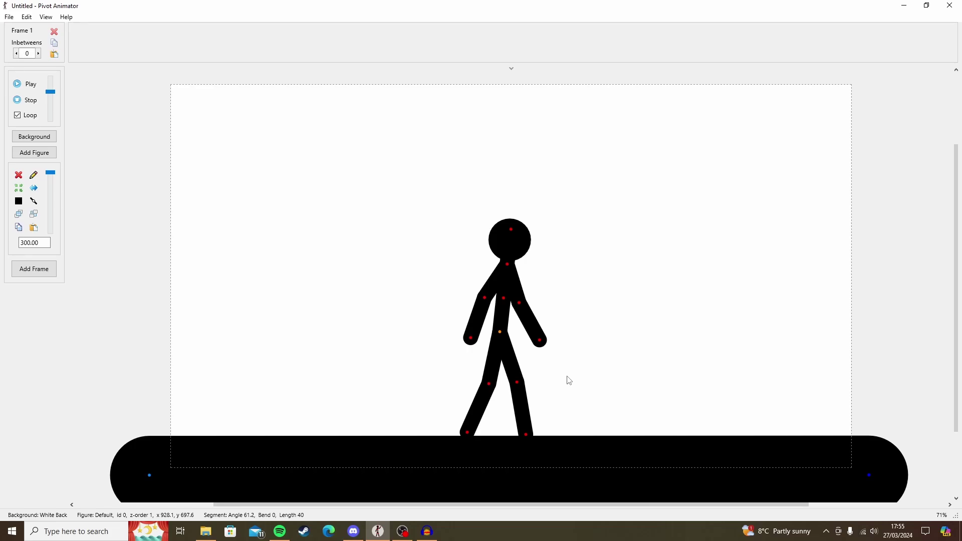
- Store the first pose as a new frame and rework both legs into the next stride
key("Return")
key("Return")
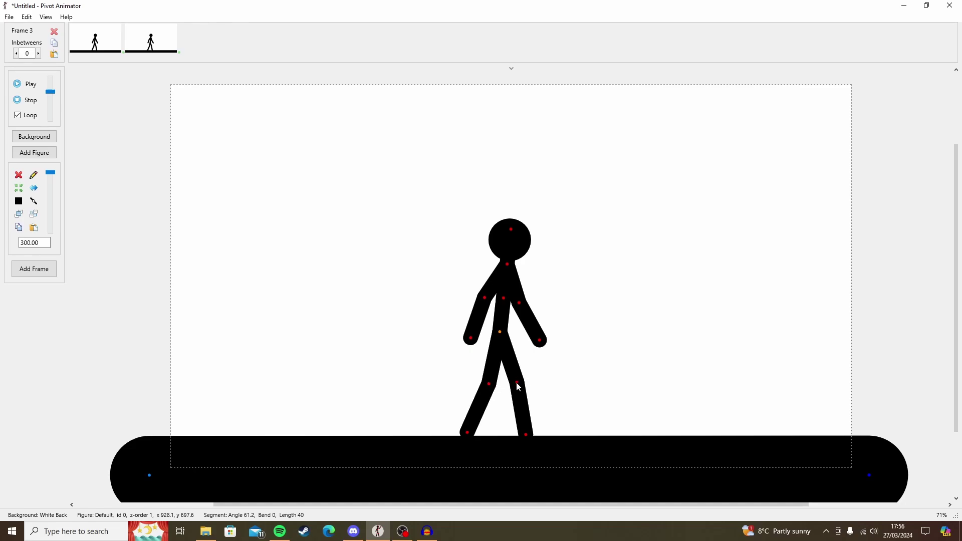
left_click_drag(517, 382, 519, 382)
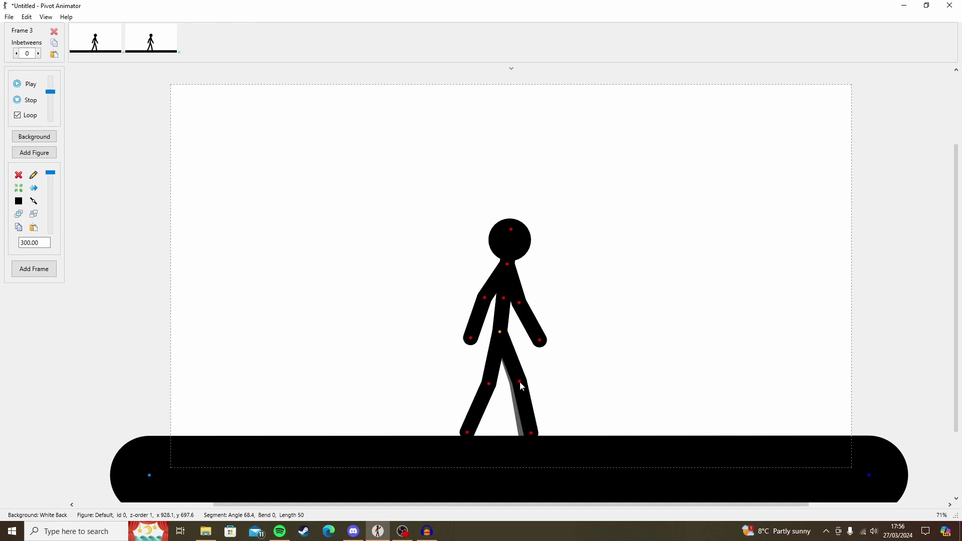
left_click_drag(531, 431, 521, 436)
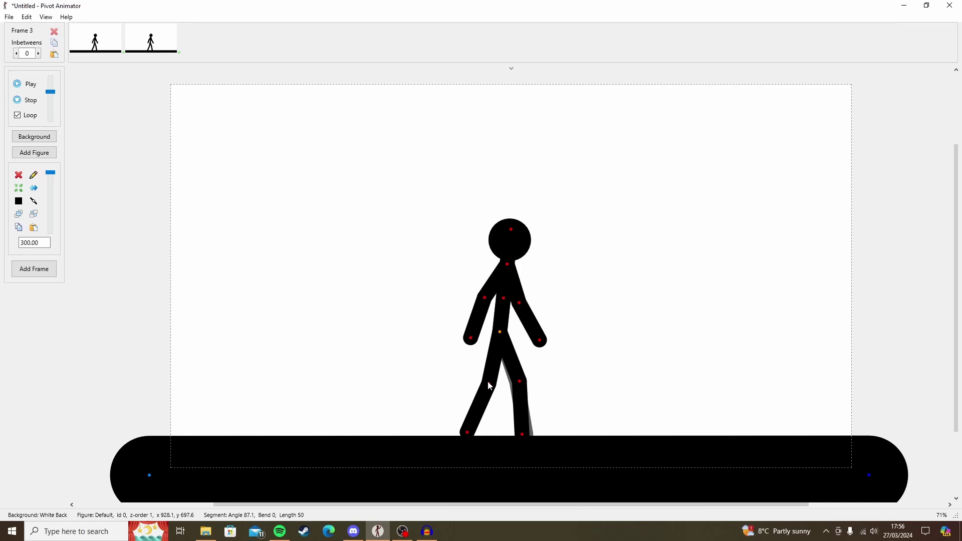
left_click_drag(490, 384, 494, 387)
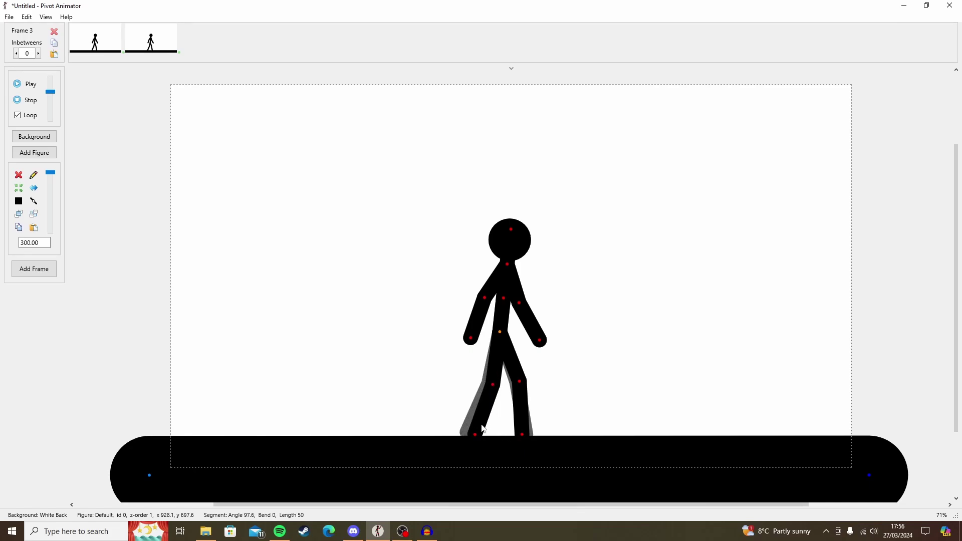
left_click_drag(475, 437, 467, 428)
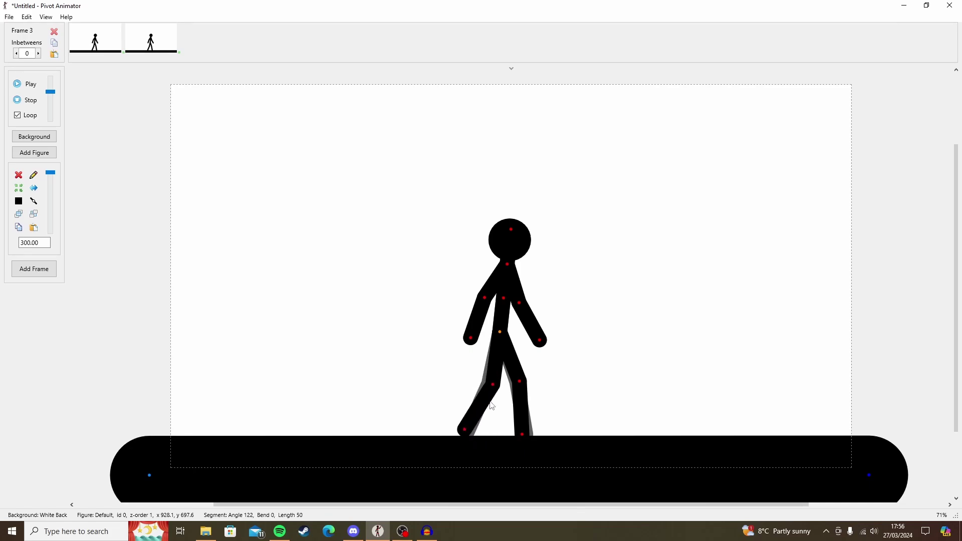
left_click_drag(495, 385, 495, 391)
- Swing the right arm forward and pull the left arm in toward the body
left_click_drag(519, 303, 516, 304)
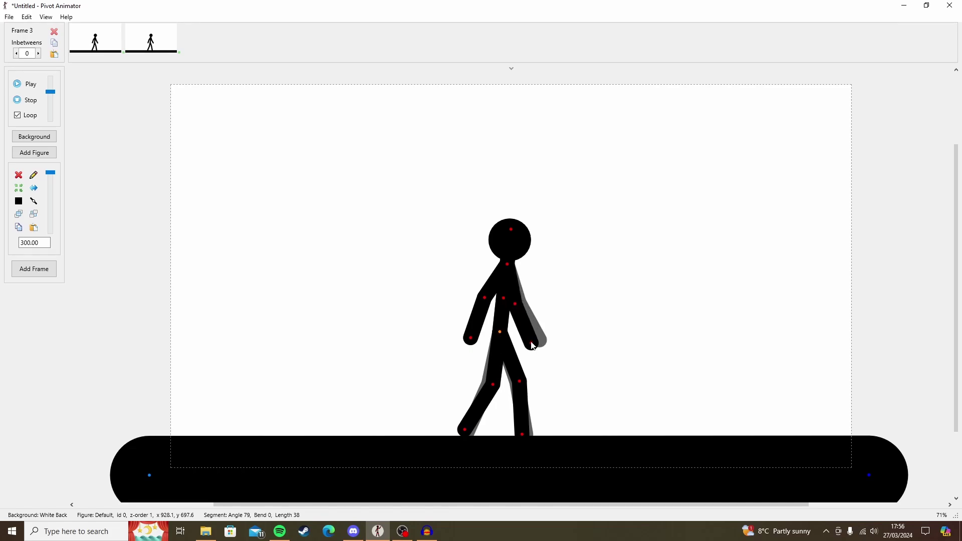
left_click_drag(534, 346, 540, 349)
left_click_drag(486, 302, 491, 304)
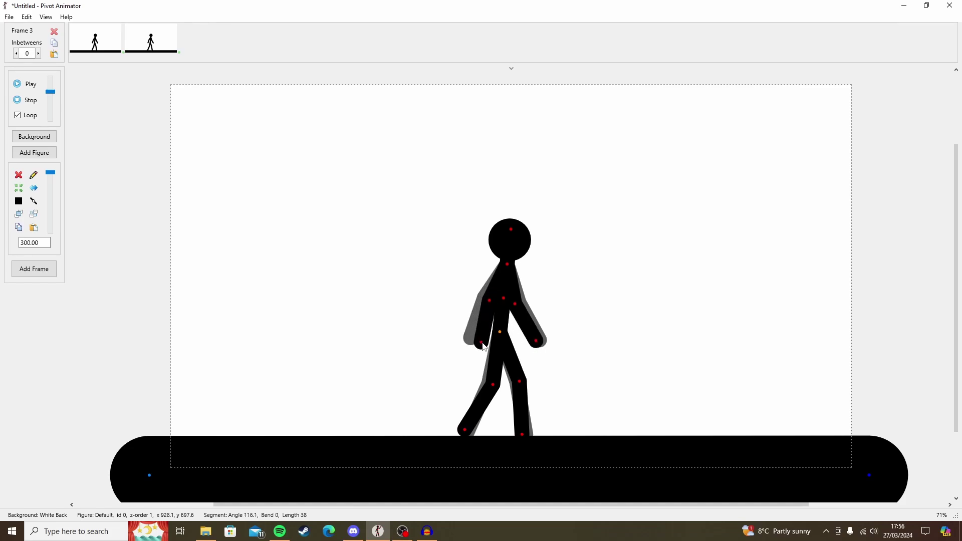
left_click_drag(482, 345, 478, 345)
- Store the stride, then bring the legs and arms in toward the body over two further frames
key("Return")
key("Return")
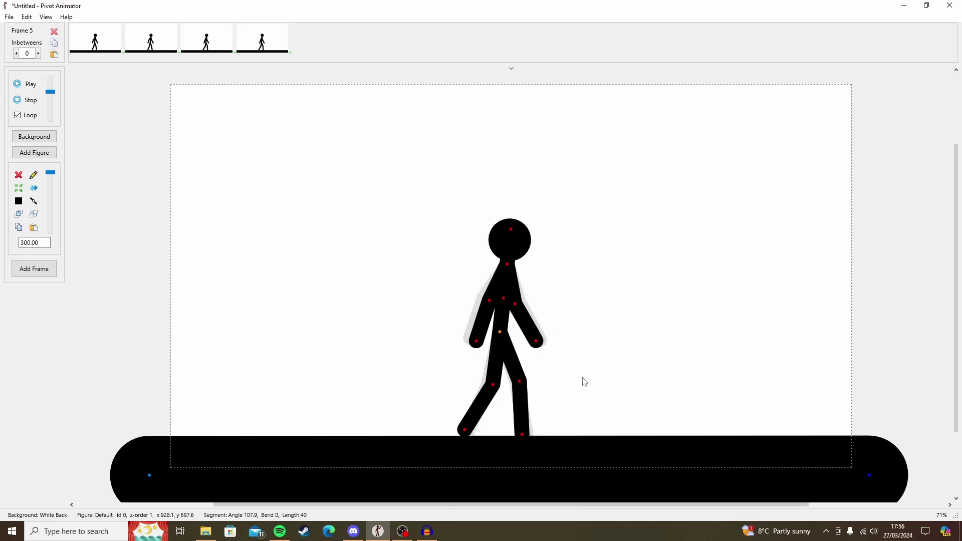
left_click_drag(519, 381, 496, 384)
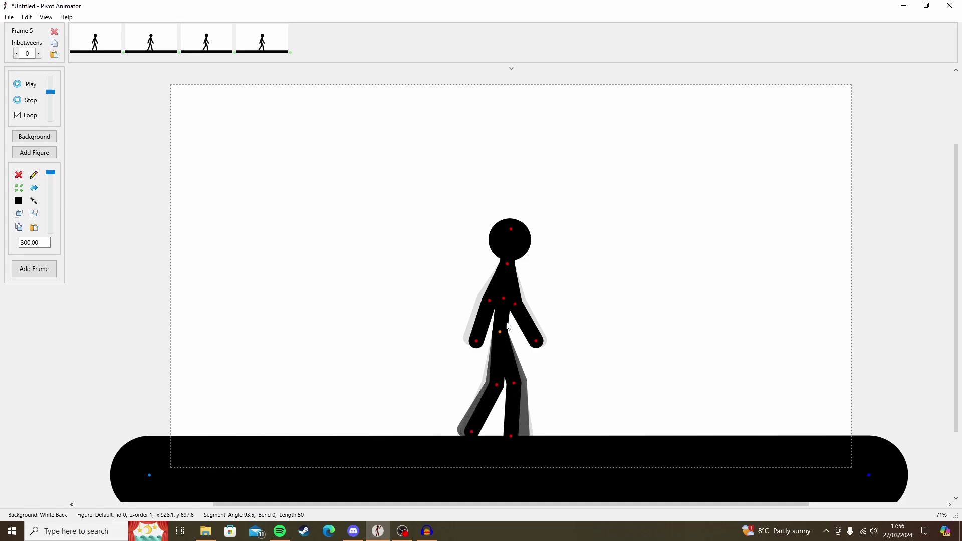
left_click_drag(515, 304, 491, 316)
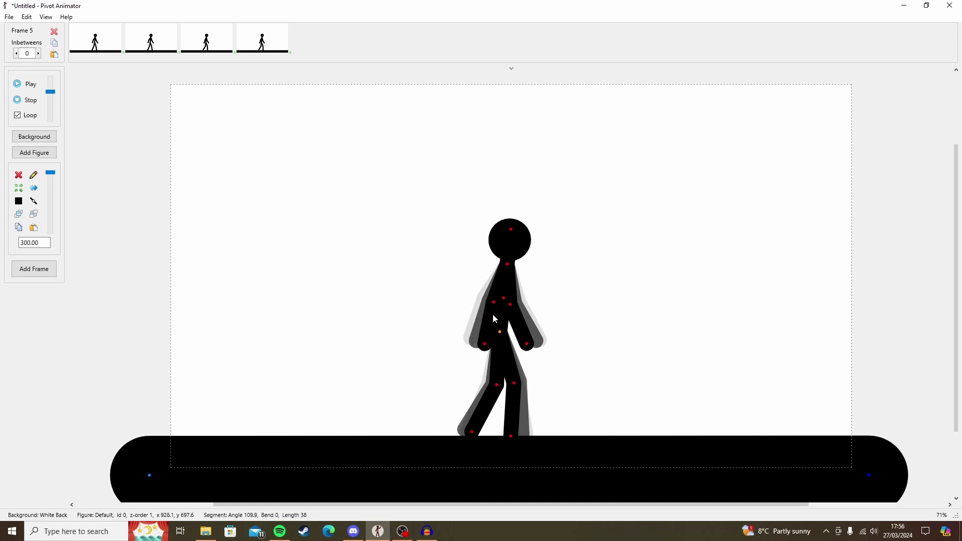
key("space")
key("space")
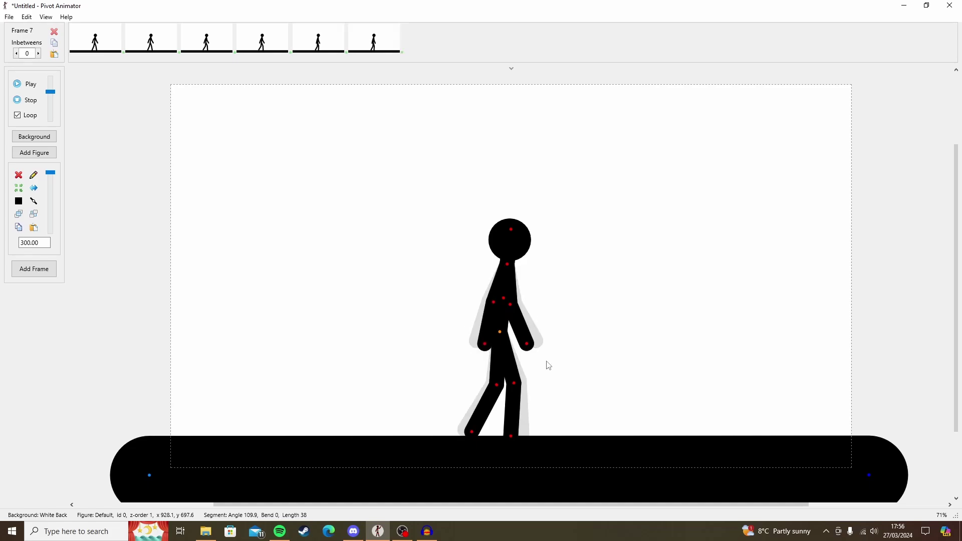
mouse_move(515, 384)
left_mouse_down()
mouse_move(507, 396)
mouse_move(499, 384)
mouse_move(508, 383)
left_mouse_up()
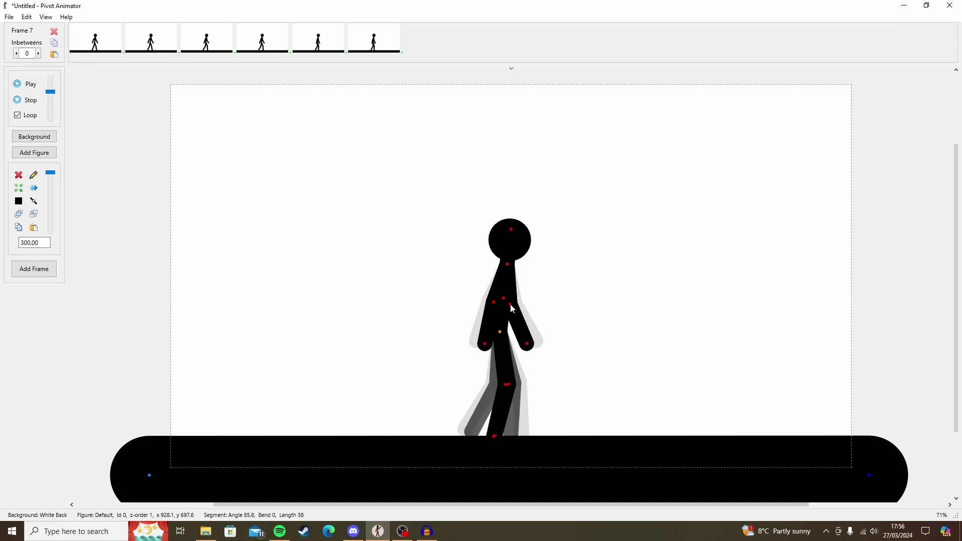
left_click_drag(512, 309, 499, 311)
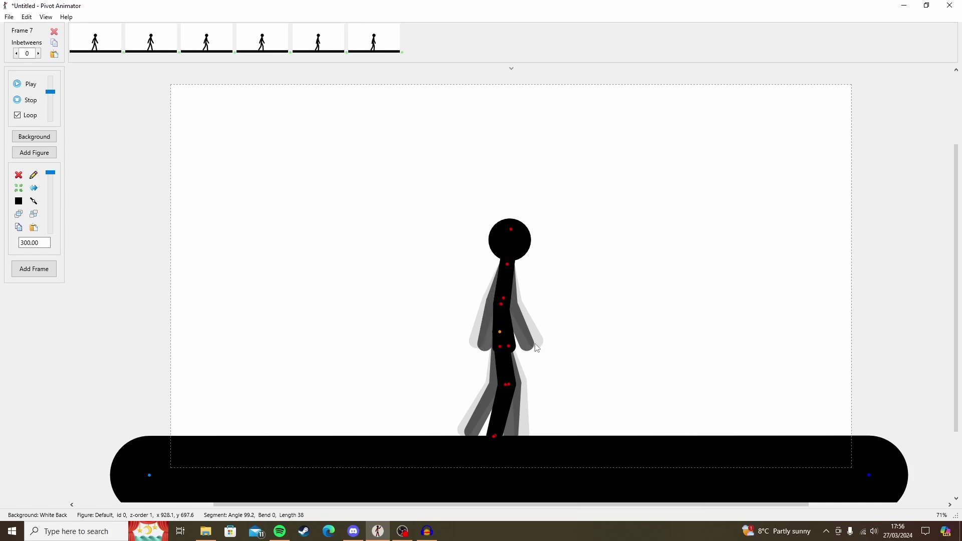
- Store the passing pose and begin the next step, one knee forward and the other leg back
key("Return")
key("Return")
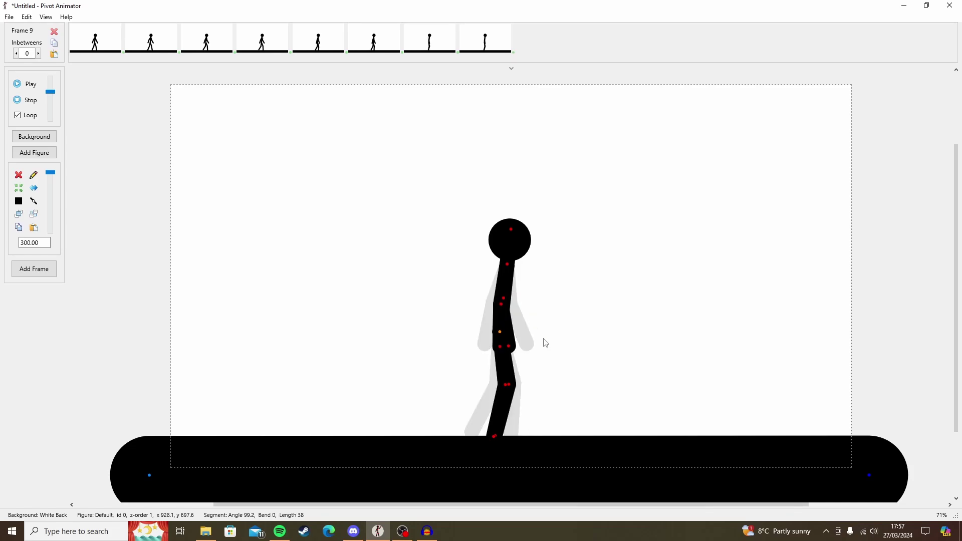
mouse_move(501, 303)
left_mouse_down()
mouse_move(489, 310)
mouse_move(510, 306)
left_mouse_up()
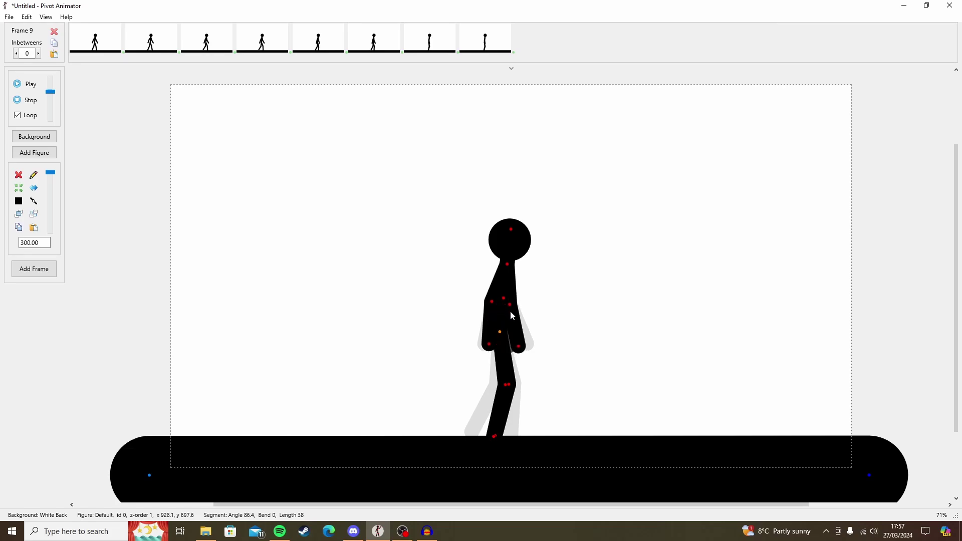
mouse_move(510, 388)
left_mouse_down()
mouse_move(520, 385)
mouse_move(498, 389)
left_mouse_up()
left_click_drag(488, 437, 479, 438)
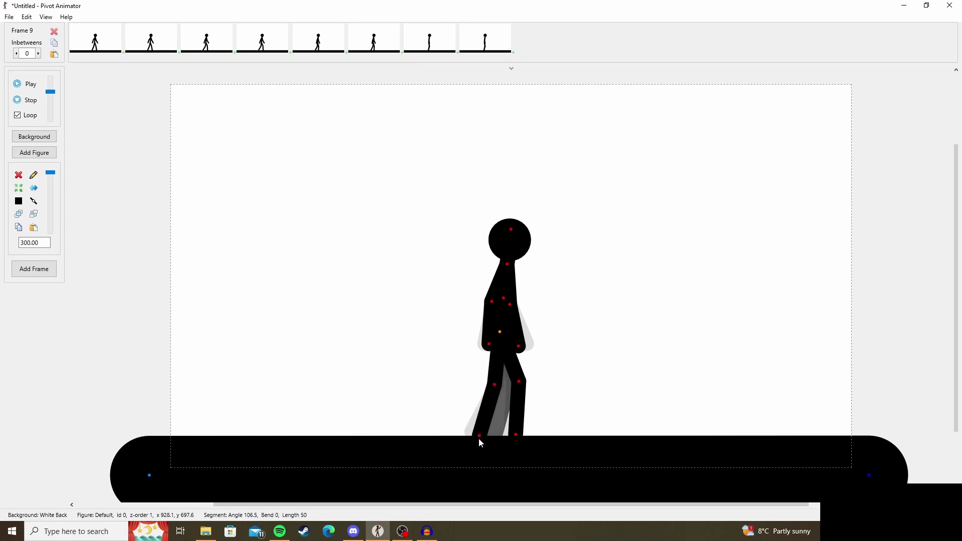
left_click_drag(479, 439, 481, 439)
key("Return")
key("Return")
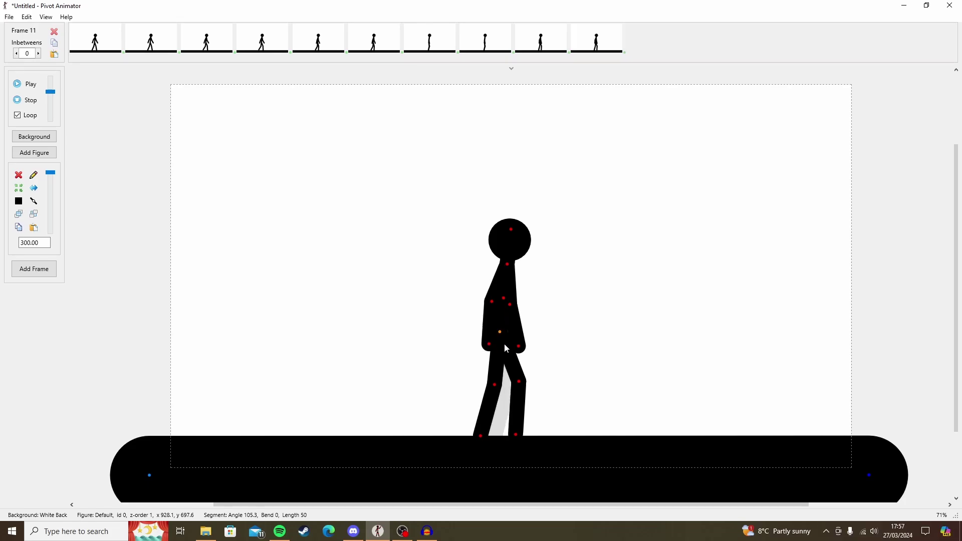
left_click_drag(495, 388, 494, 384)
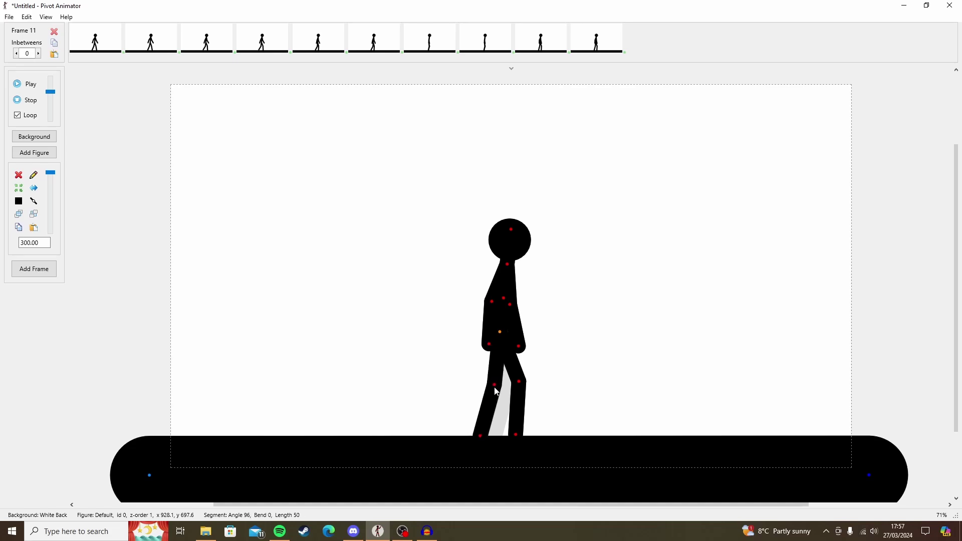
- Discard the unsaved pose and paste a copy of frame 1 at the end as frame 11
left_click(594, 50)
left_click(526, 287)
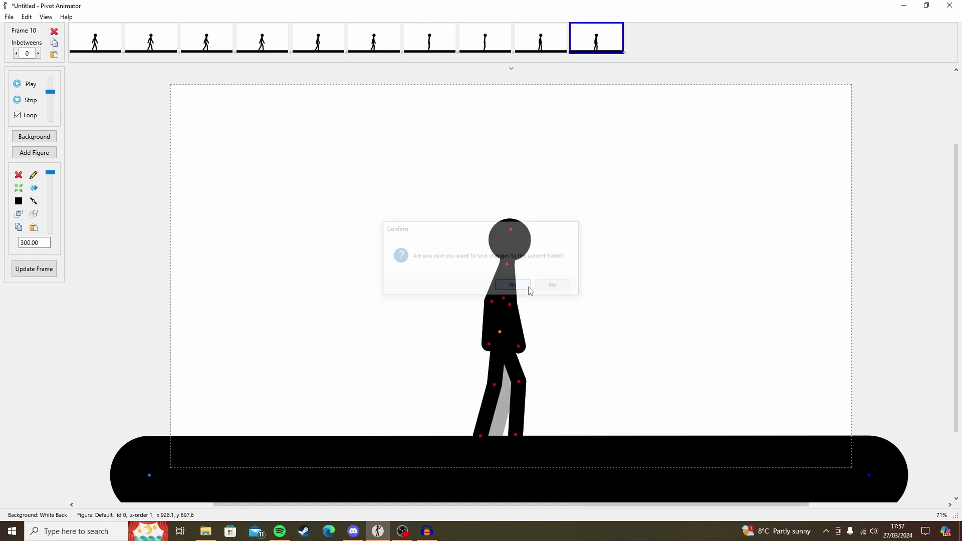
left_click(92, 43)
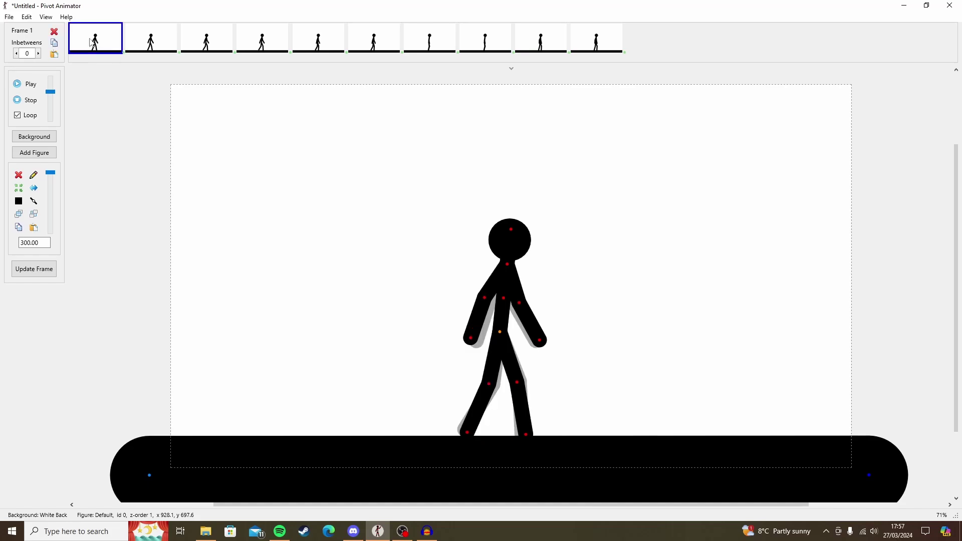
left_click(55, 56)
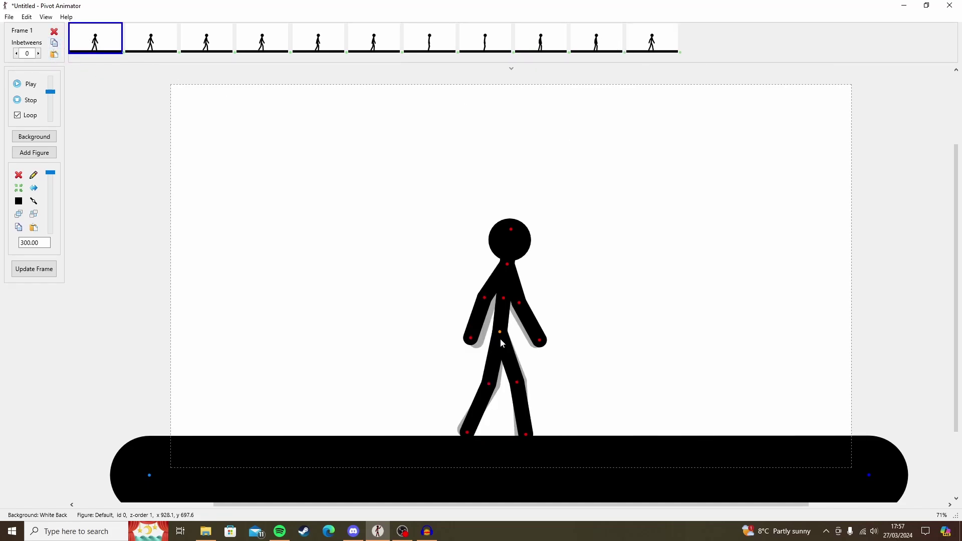
left_click(652, 40)
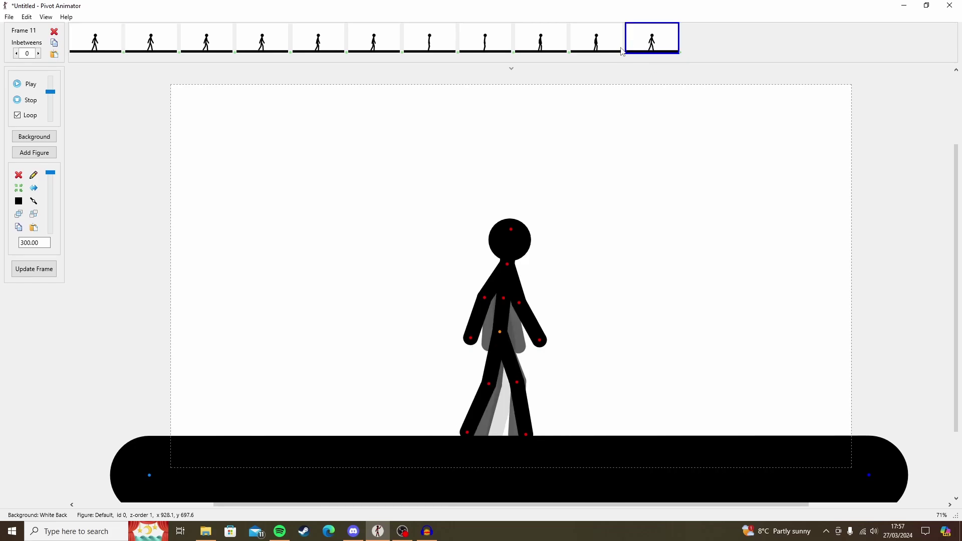
left_click(620, 47)
left_click(651, 46)
left_click(596, 45)
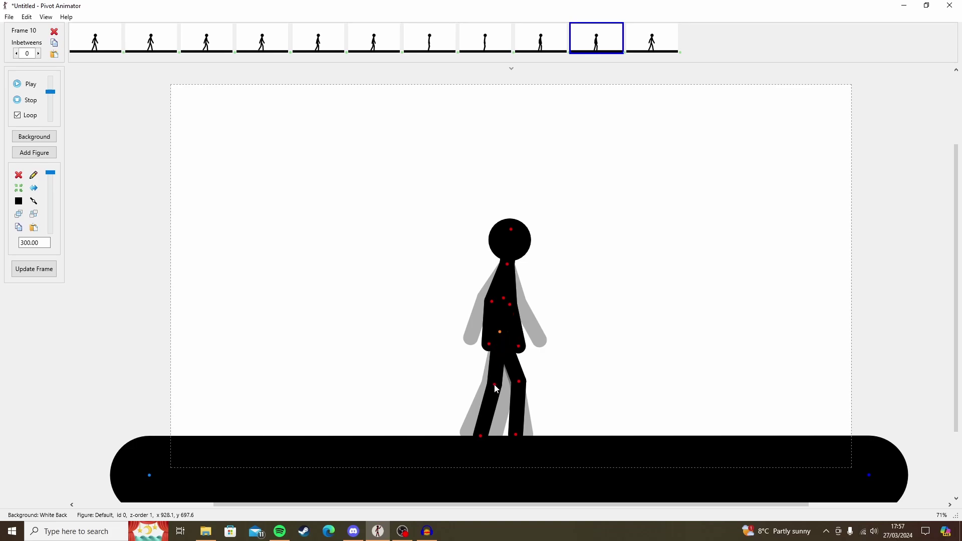
- Repose frame 10's legs and left arm to lead into frame 11, and update the frame
left_click_drag(493, 385, 486, 393)
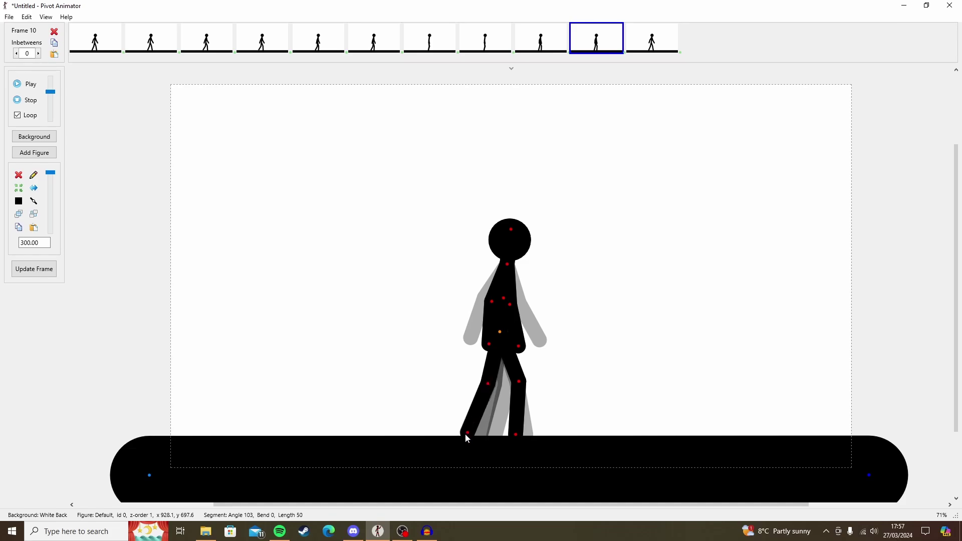
left_click_drag(468, 432, 471, 434)
left_click_drag(489, 383, 534, 433)
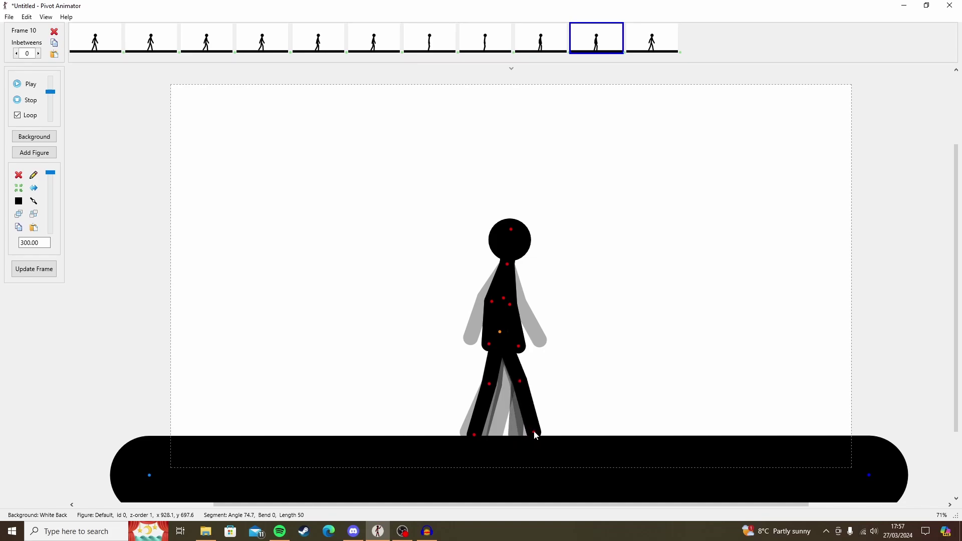
left_click_drag(492, 301, 519, 316)
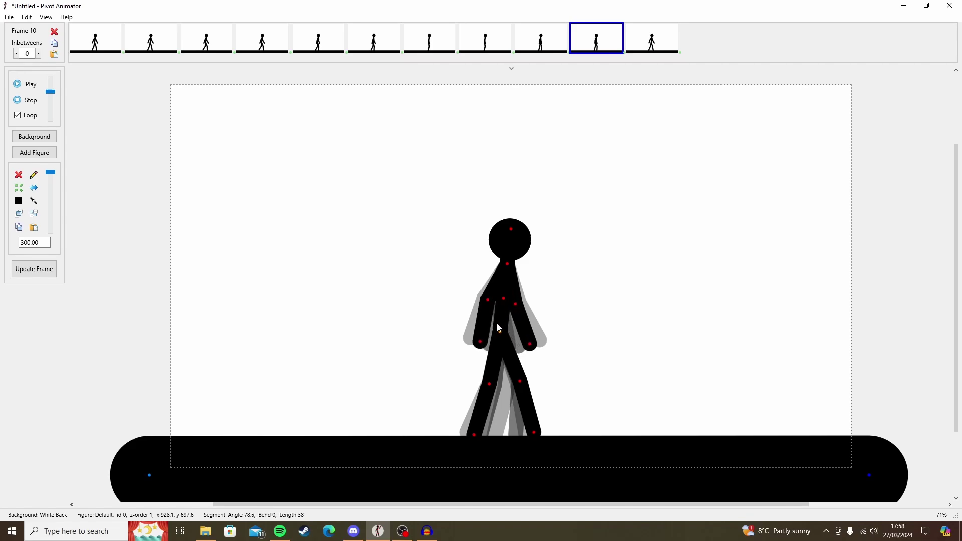
left_click_drag(483, 345, 532, 342)
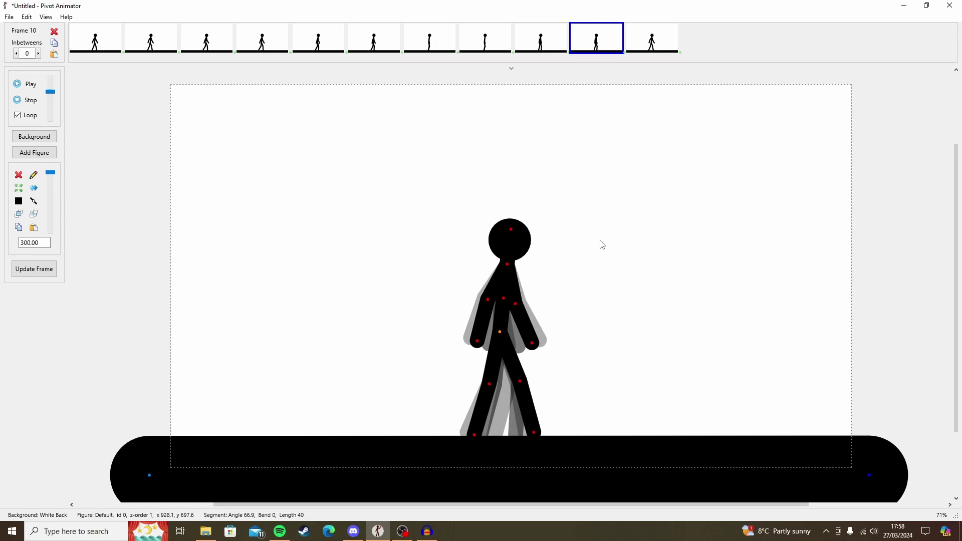
key("Return")
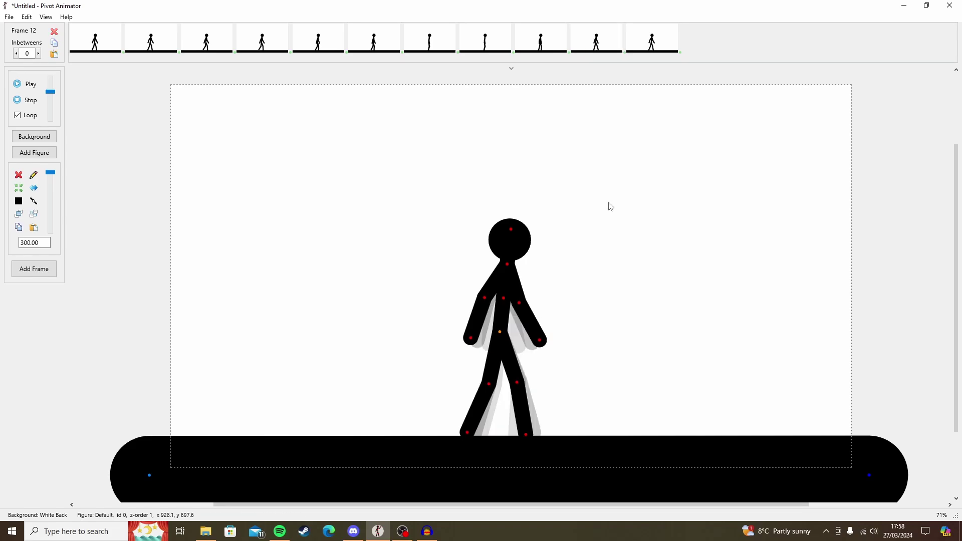
- Compare frames 9 and 10, then Paste Insert the copied pose after frame 9
left_click(597, 47)
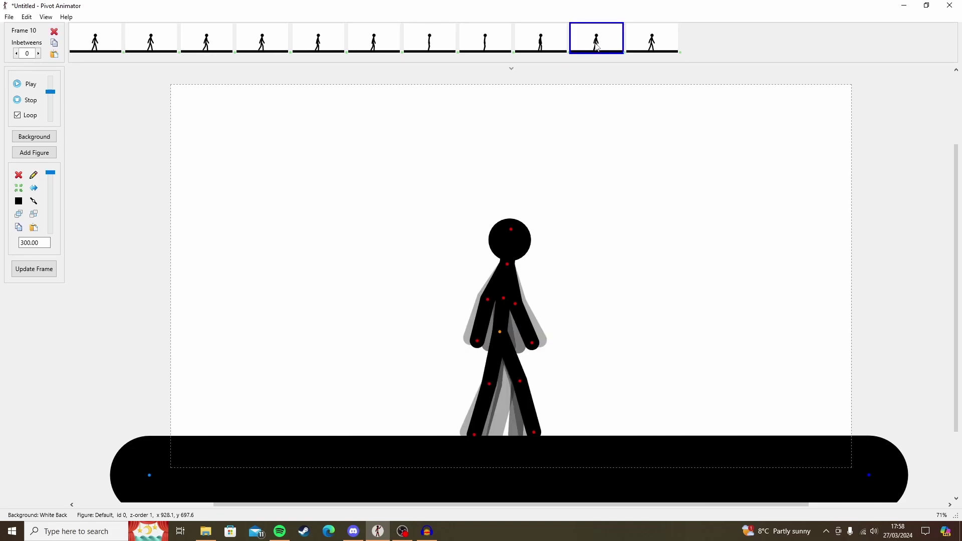
left_click(551, 44)
left_click(579, 40)
left_click(554, 40)
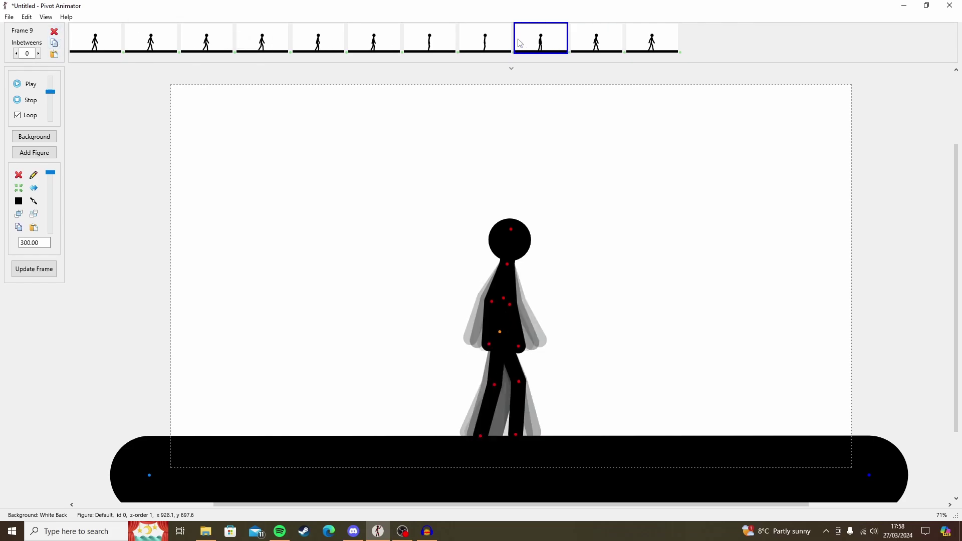
right_click(538, 37)
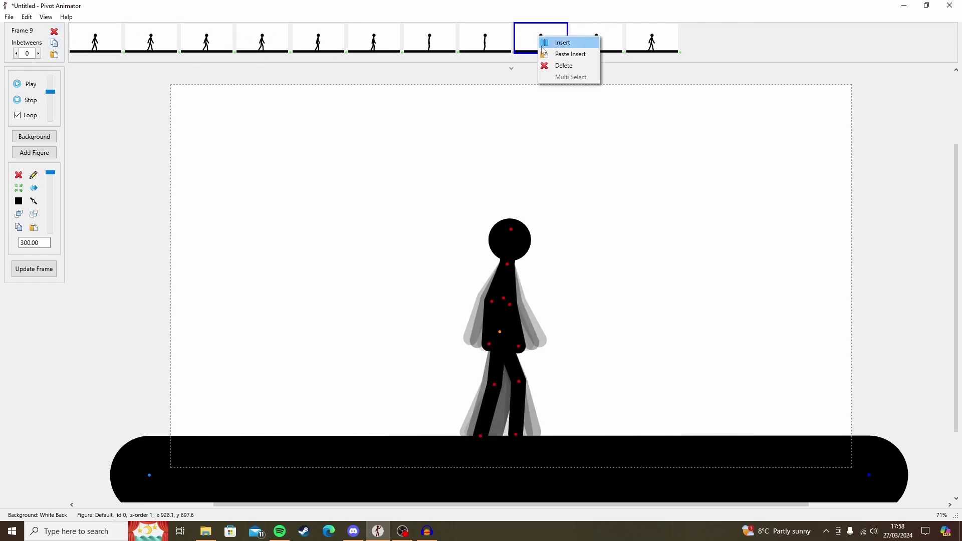
left_click(573, 55)
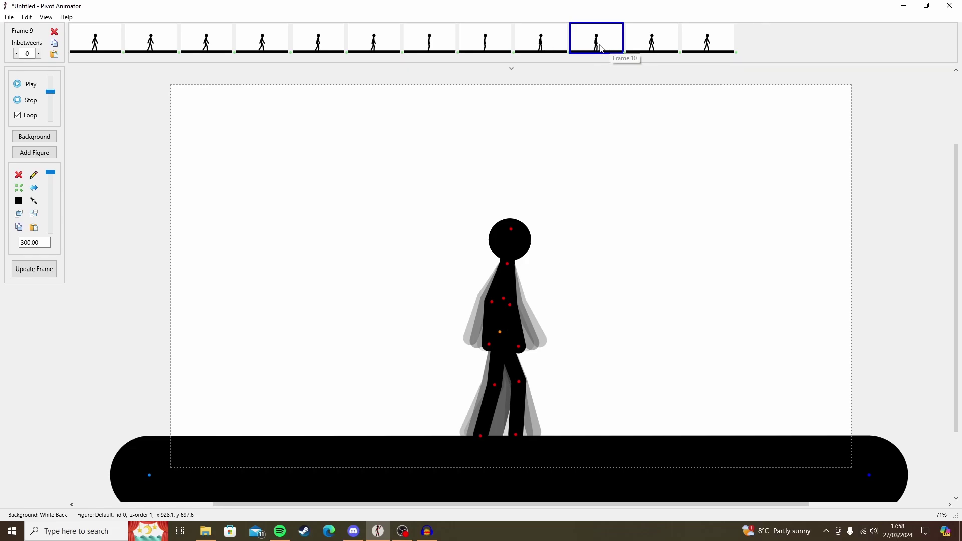
- Paste Insert the pose after frame 11 and delete the extra frame 13
left_click(666, 41)
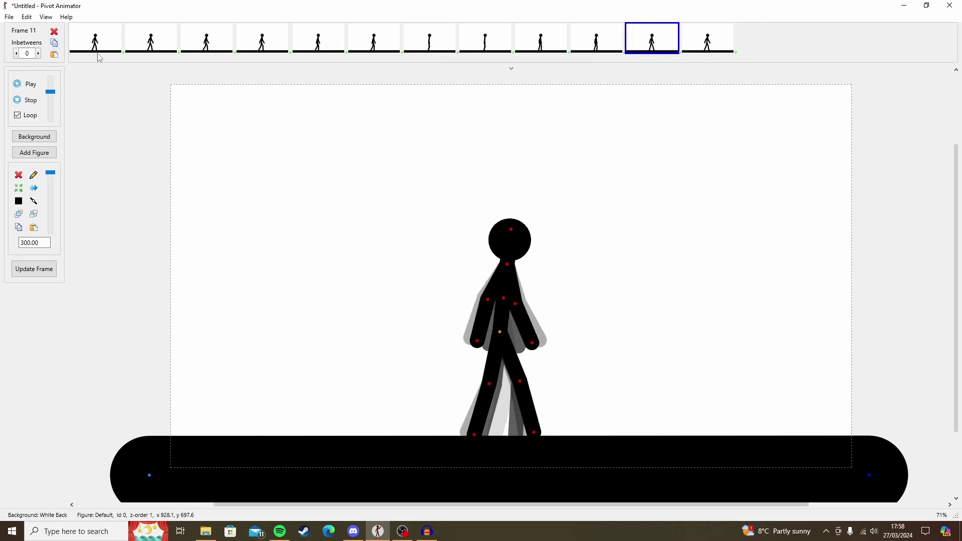
right_click(659, 43)
left_click(680, 61)
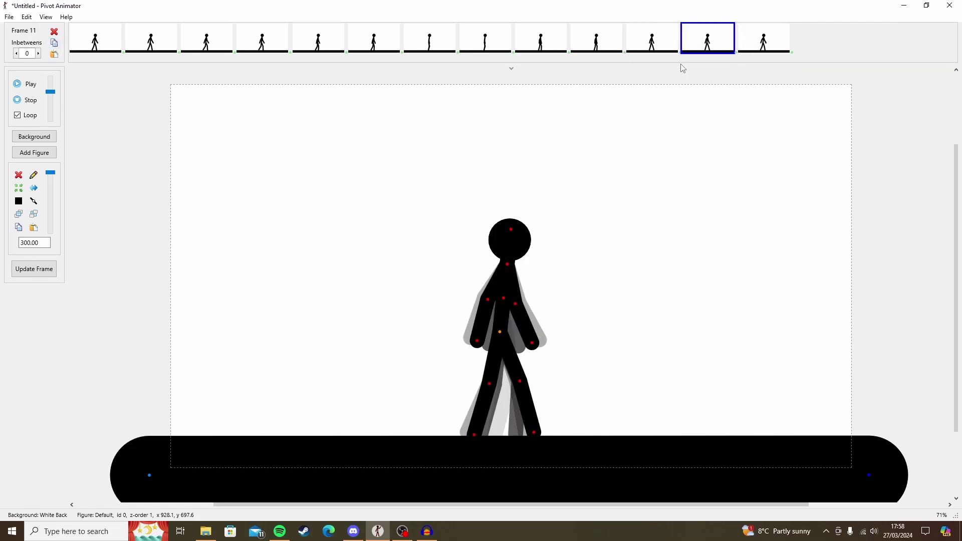
left_click(769, 45)
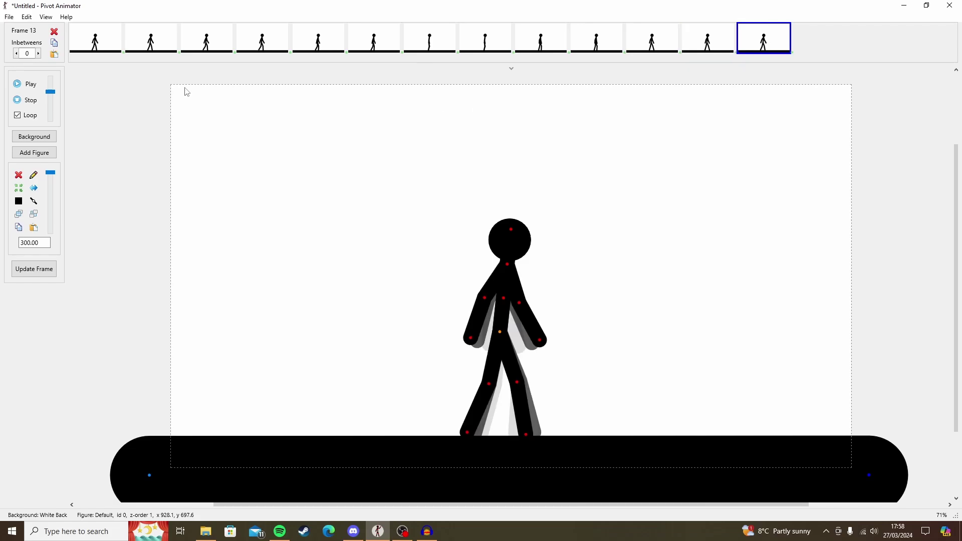
left_click(54, 31)
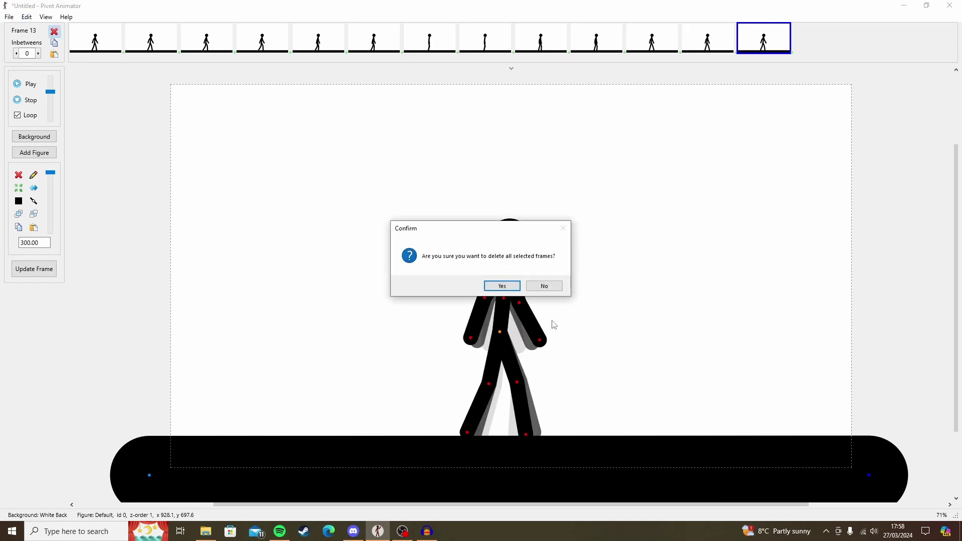
left_click(502, 286)
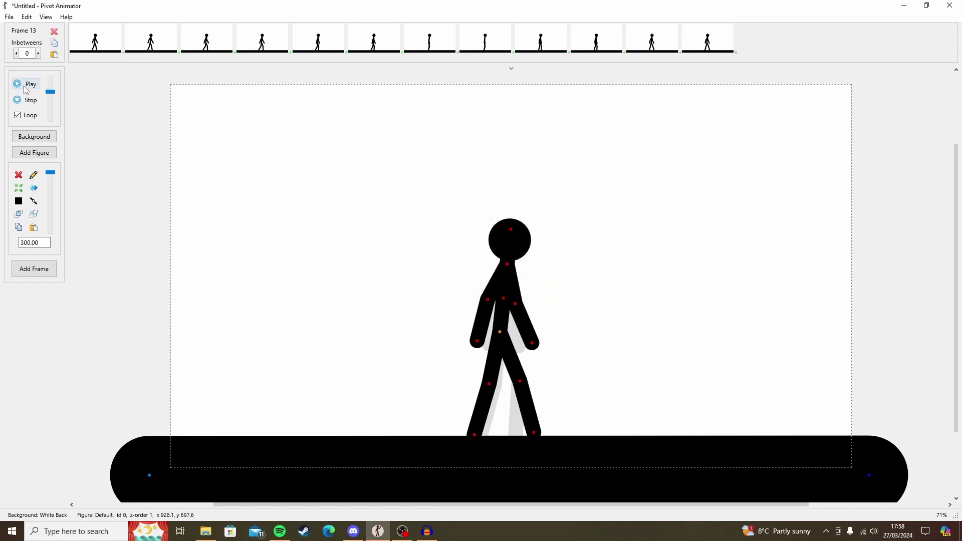
left_click(25, 87)
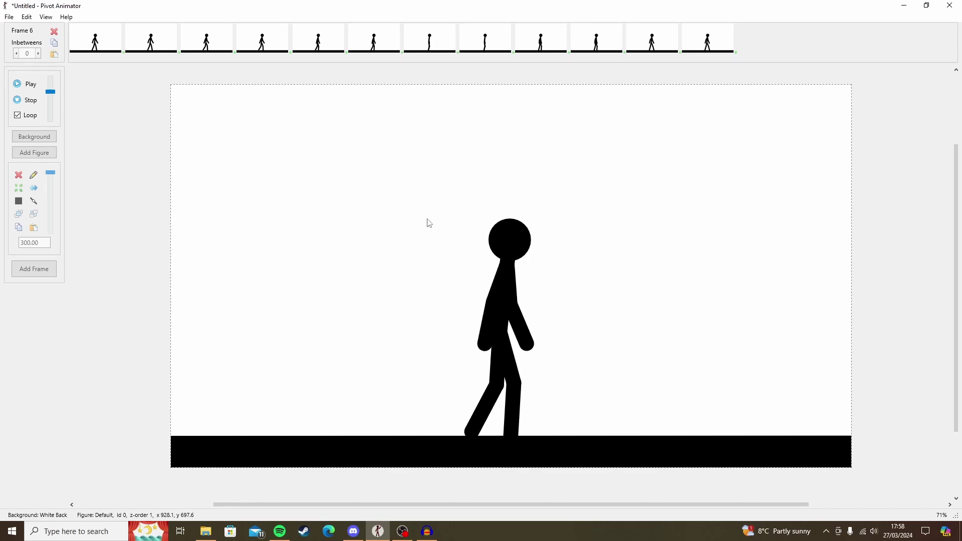
left_click(28, 101)
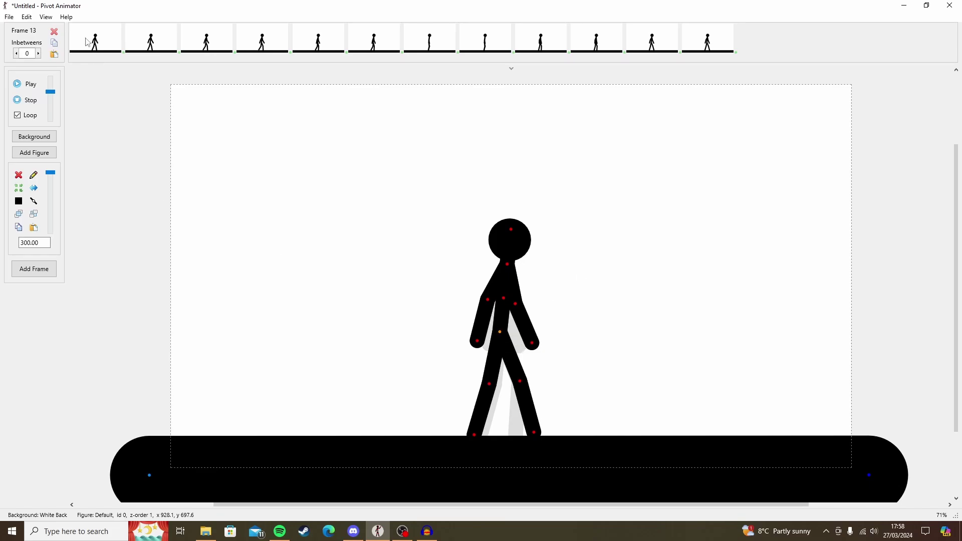
- Lower the figure slightly in frames 3 and 4 together
left_click(117, 46)
left_click(172, 46)
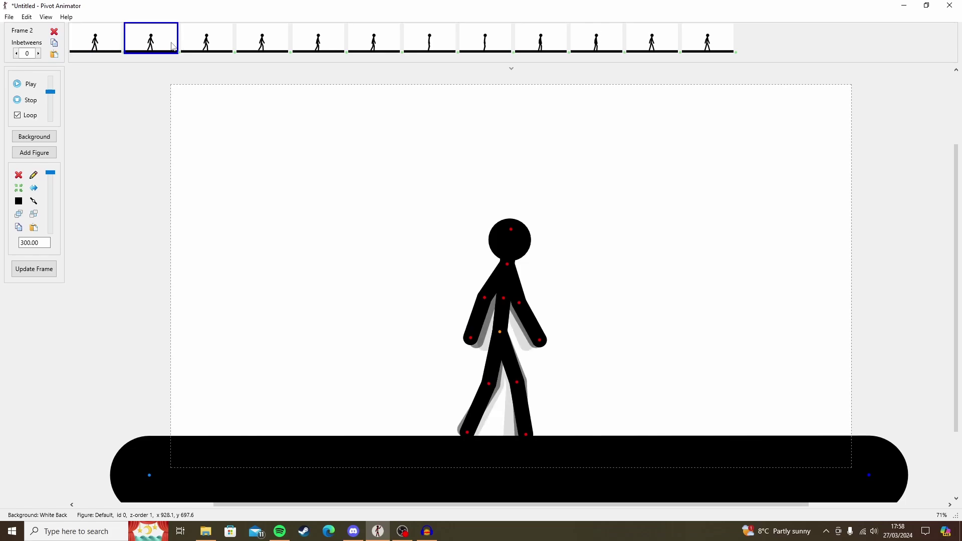
left_click(210, 46)
left_click(255, 43, "shift")
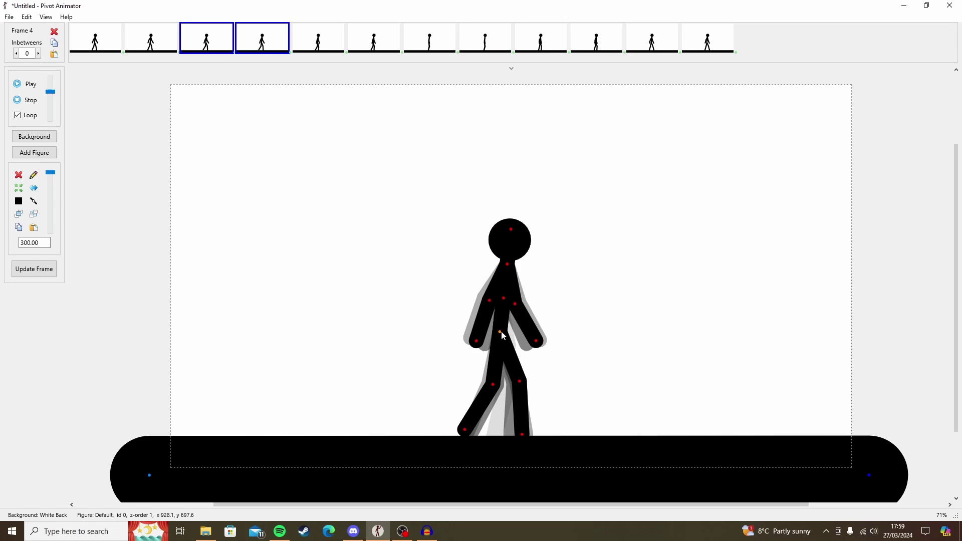
left_click_drag(499, 332, 499, 335)
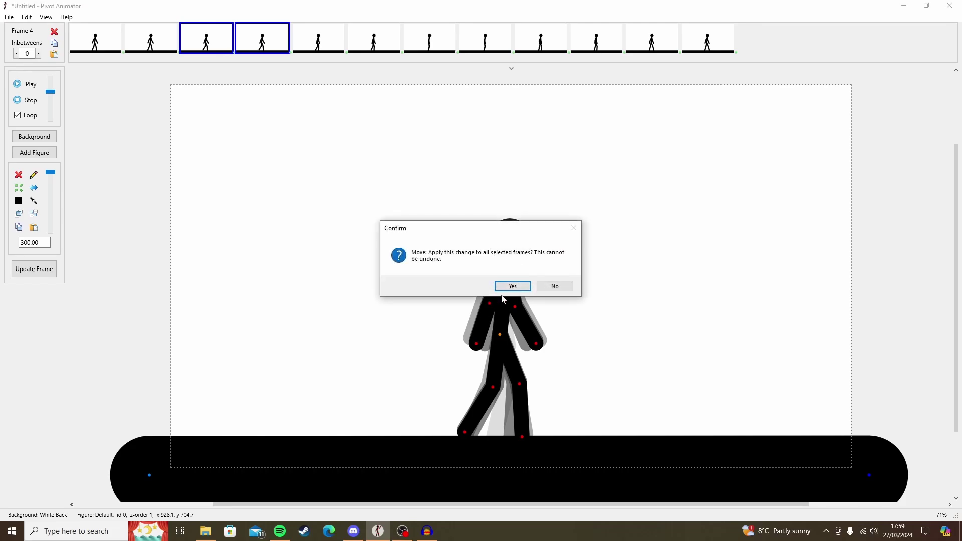
left_click(509, 286)
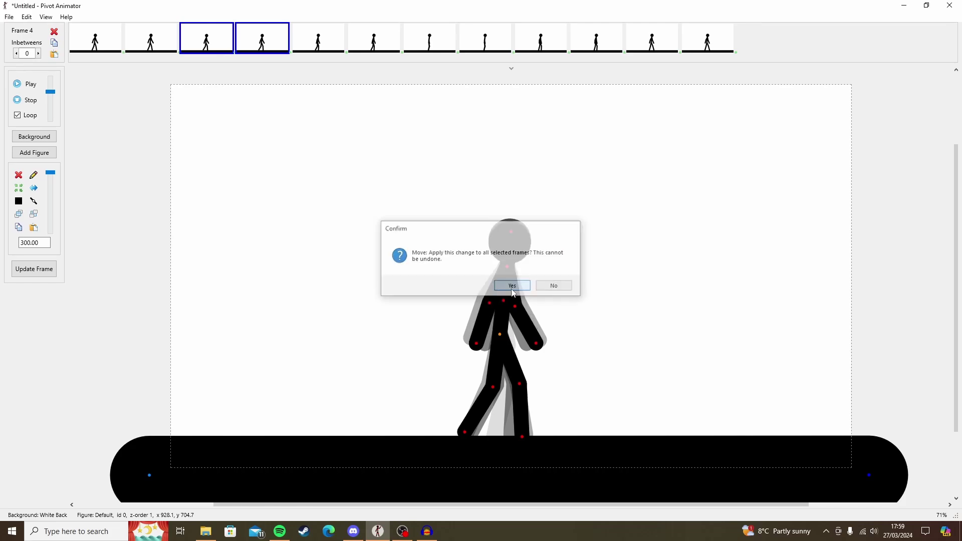
- Raise the figure slightly in frames 5 and 6 together
left_click(312, 40)
left_click(372, 43, "shift")
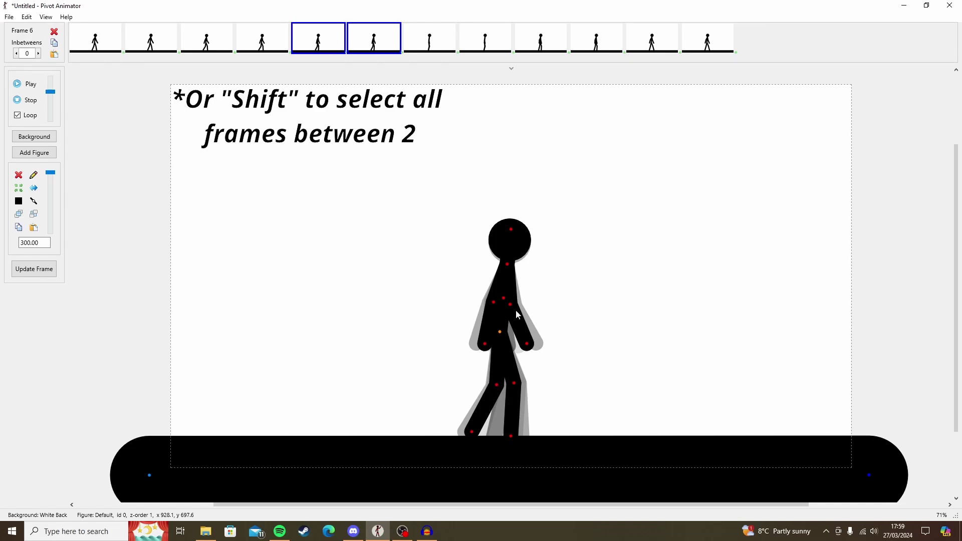
left_click_drag(502, 336, 502, 331)
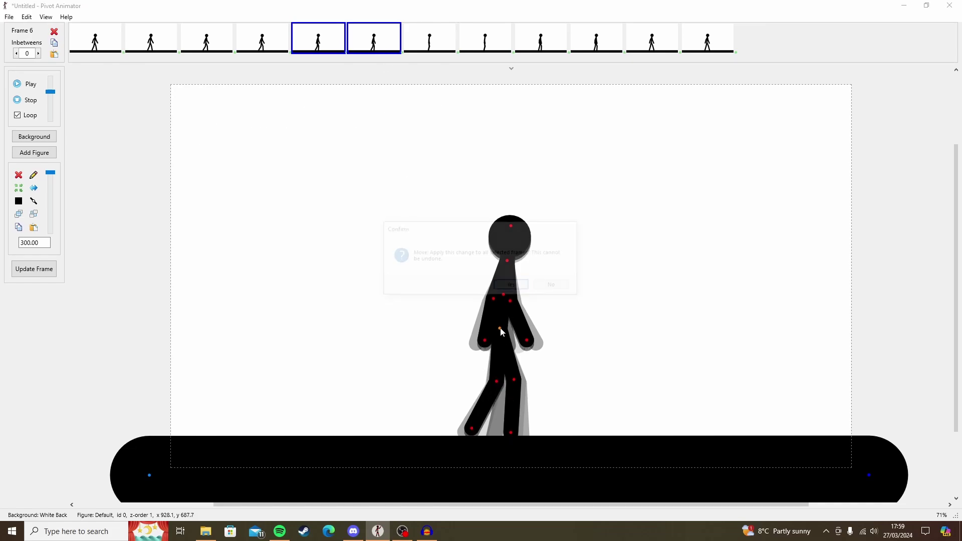
key("Return")
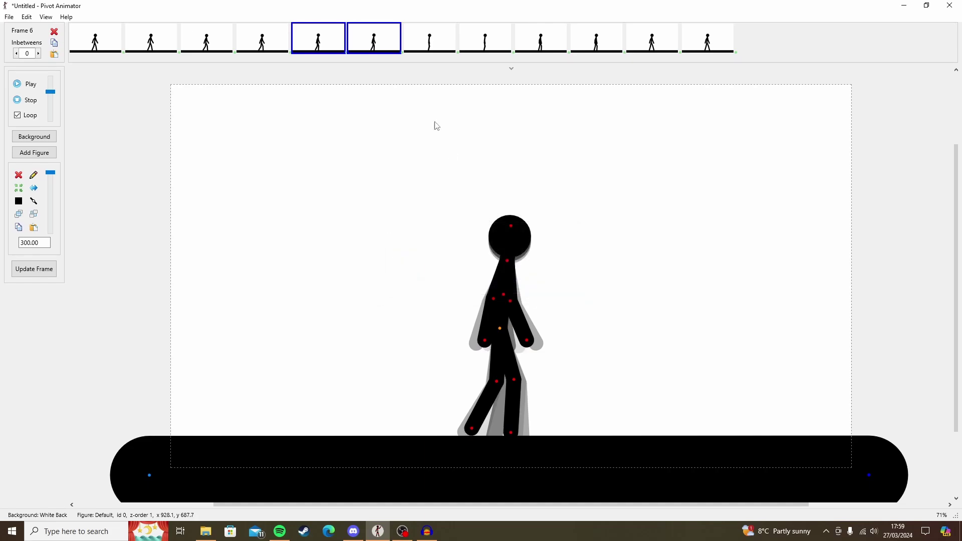
- Raise the figure higher in frames 7 and 8 together
left_click(428, 40)
left_click(481, 46)
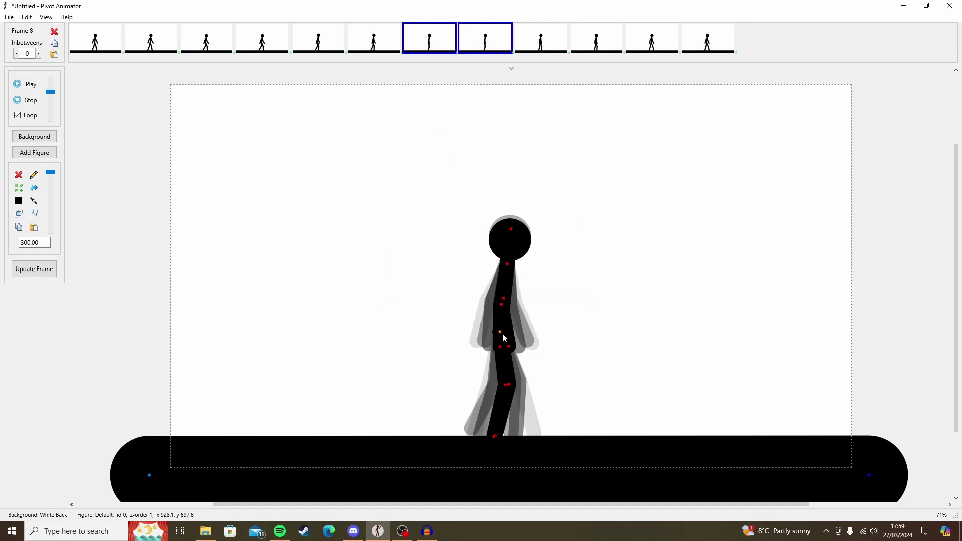
left_click_drag(501, 335, 500, 331)
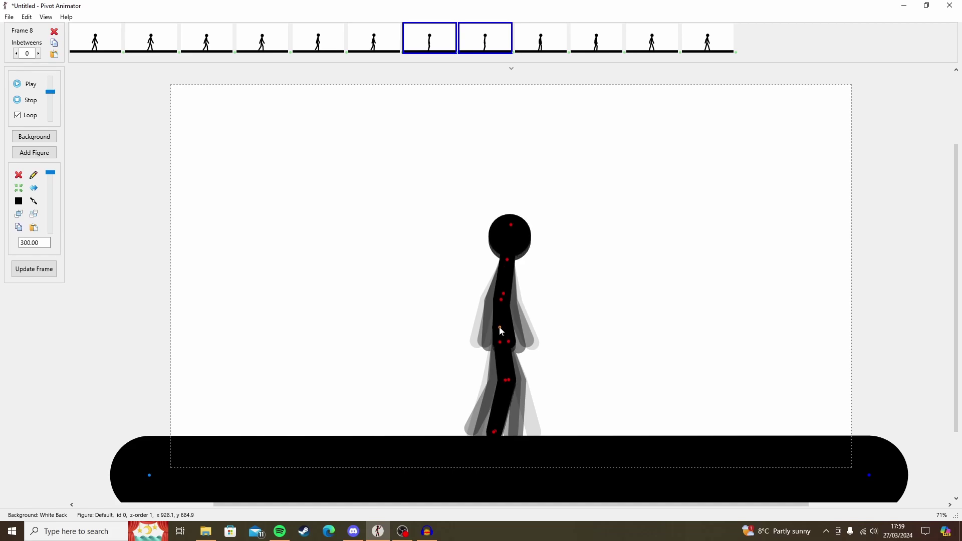
left_click(541, 45)
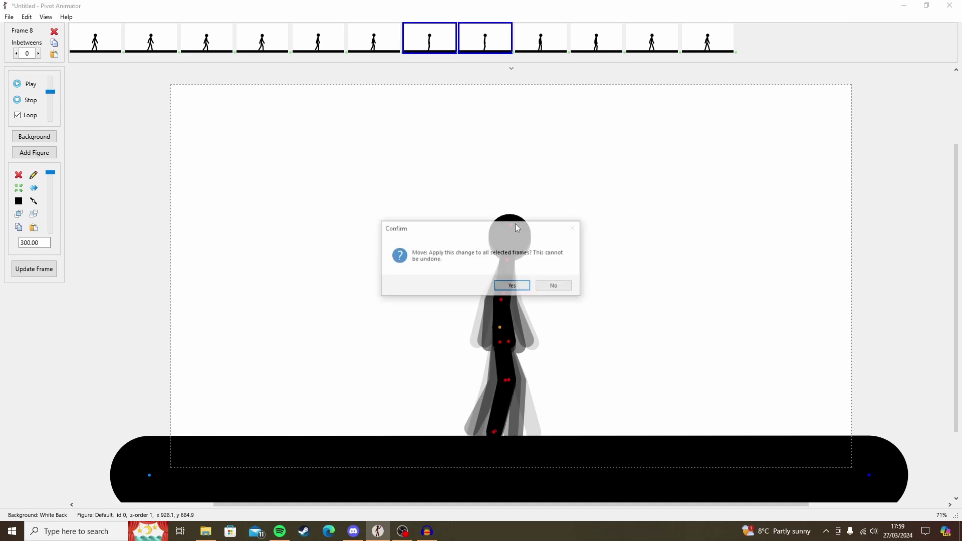
left_click(524, 284)
- Raise the figure in frames 9 and 10 together
left_click(541, 46)
left_click(594, 55)
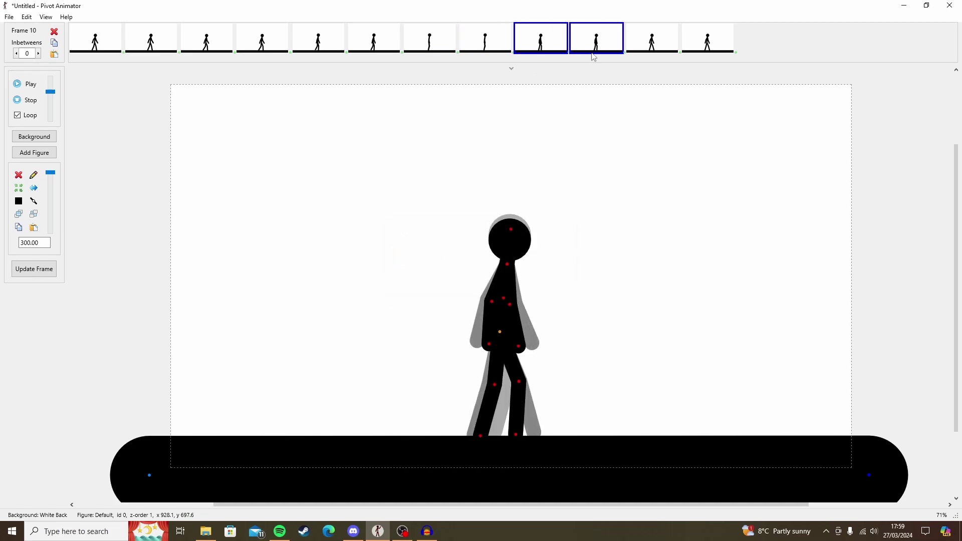
left_click_drag(502, 337, 500, 330)
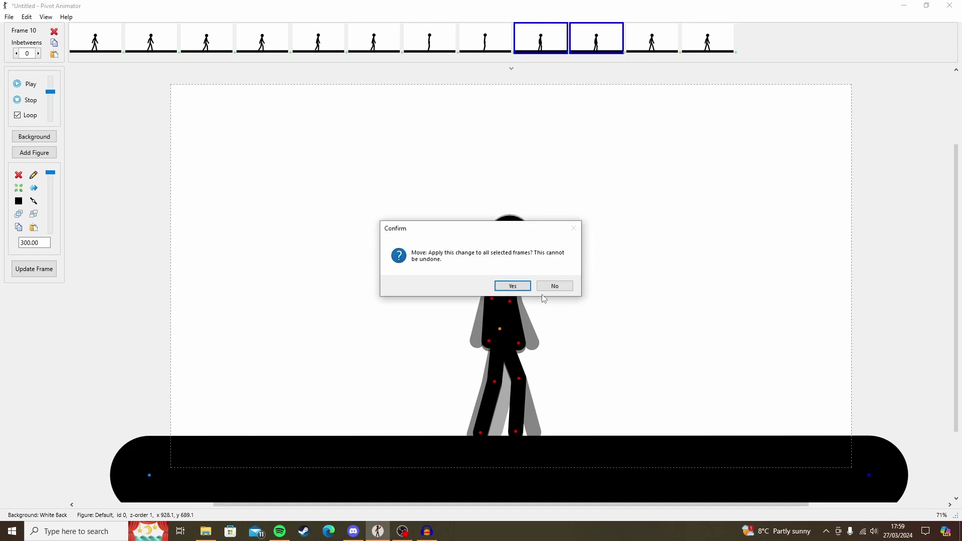
left_click(518, 287)
- Raise the figure slightly in frames 11 and 12 together
left_click(667, 45)
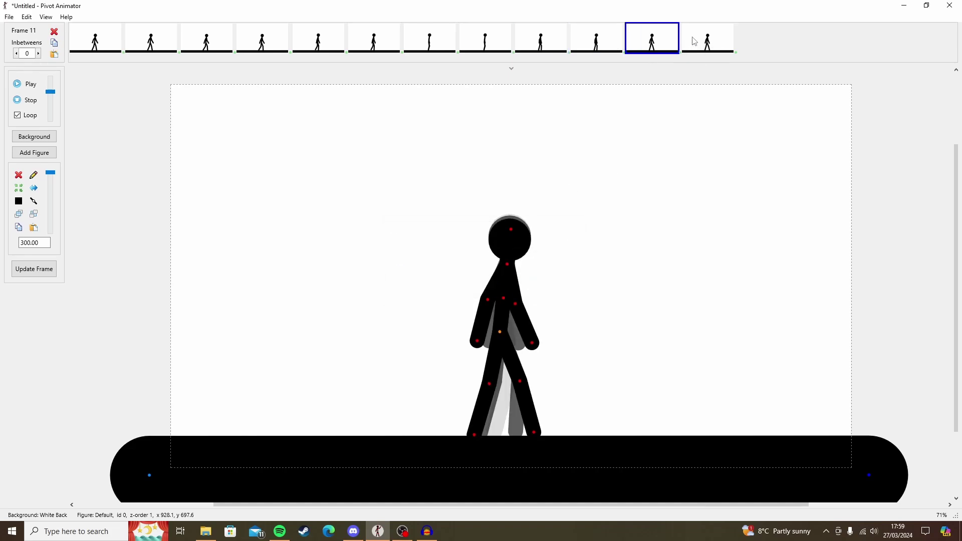
left_click(694, 41, "shift")
left_click_drag(500, 332, 500, 330)
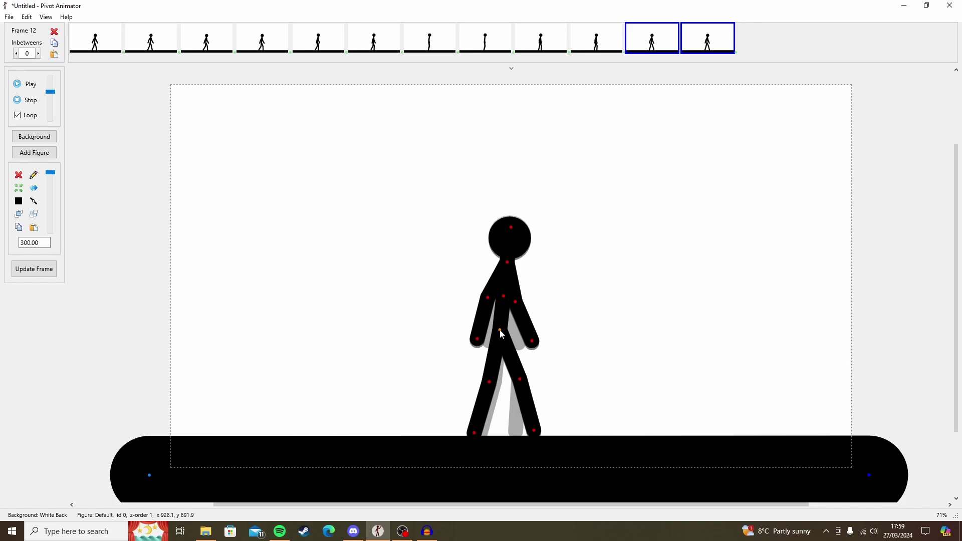
left_click_drag(500, 330, 499, 331)
left_click(523, 288)
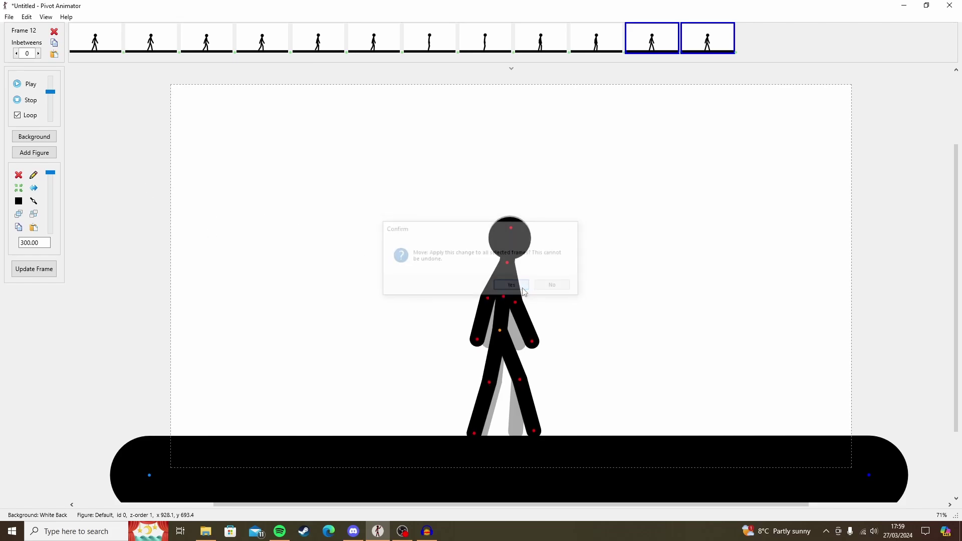
- Play the 12-frame walk cycle on loop to preview the bounce and stride
left_click(30, 86)
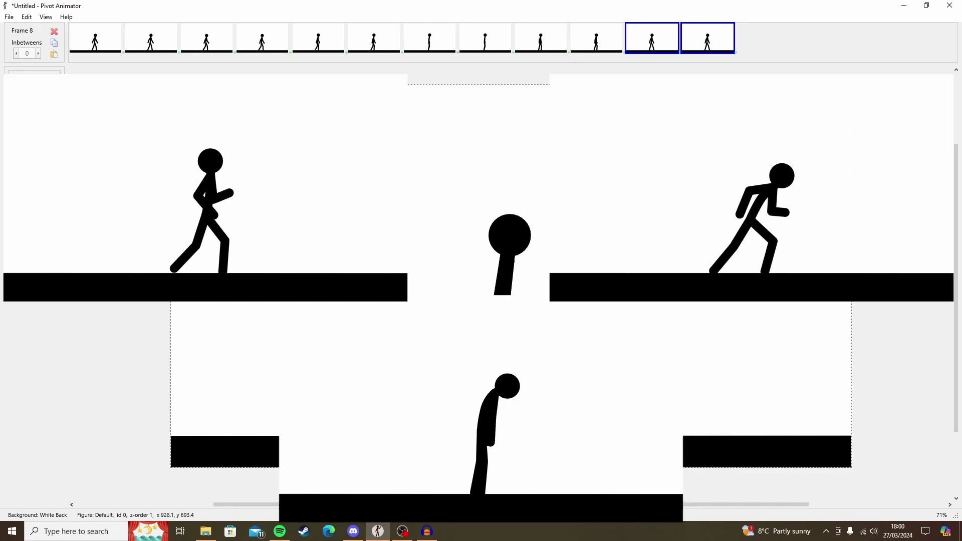
left_click(110, 219)
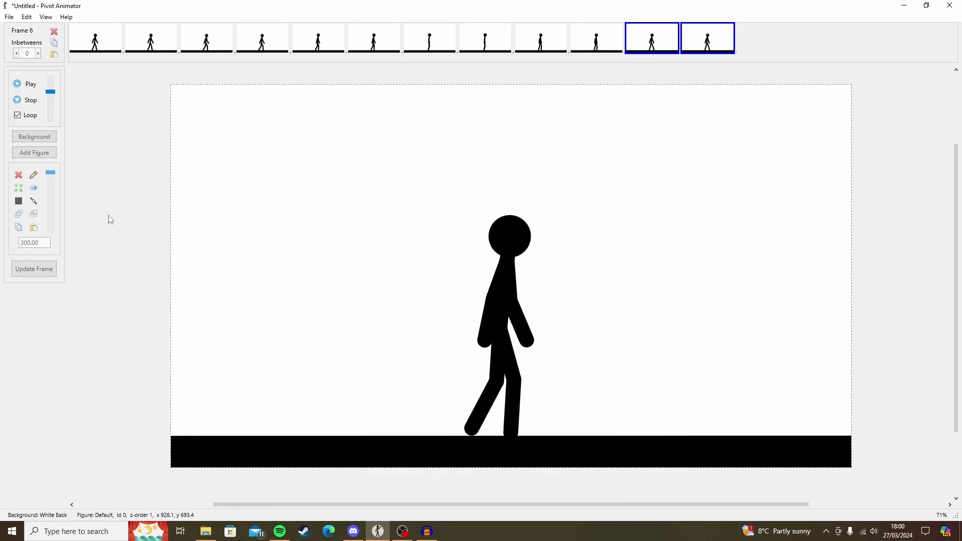